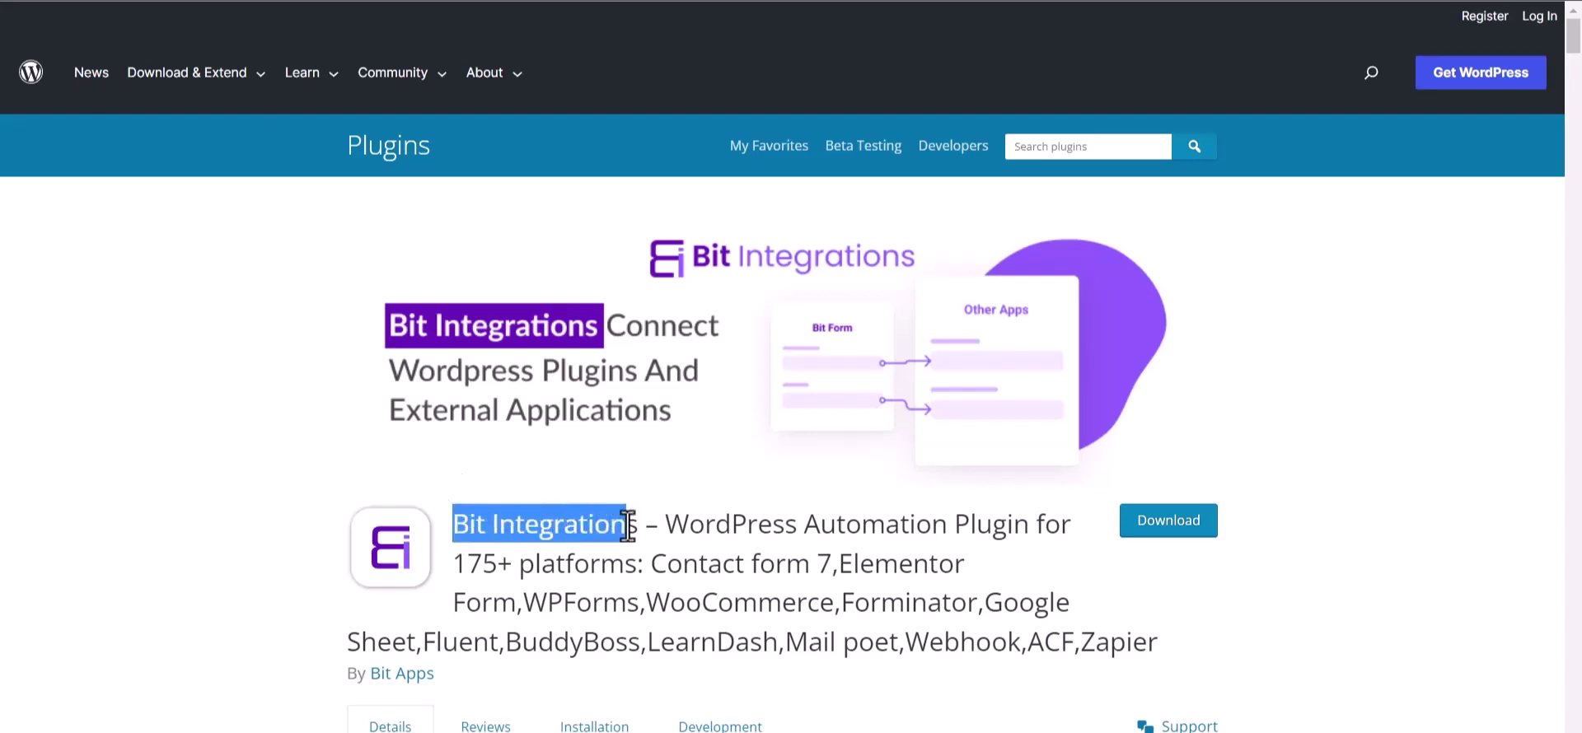
Step: Clear the selection on the Bit Integrations plugin title on WordPress.org
left_click(651, 499)
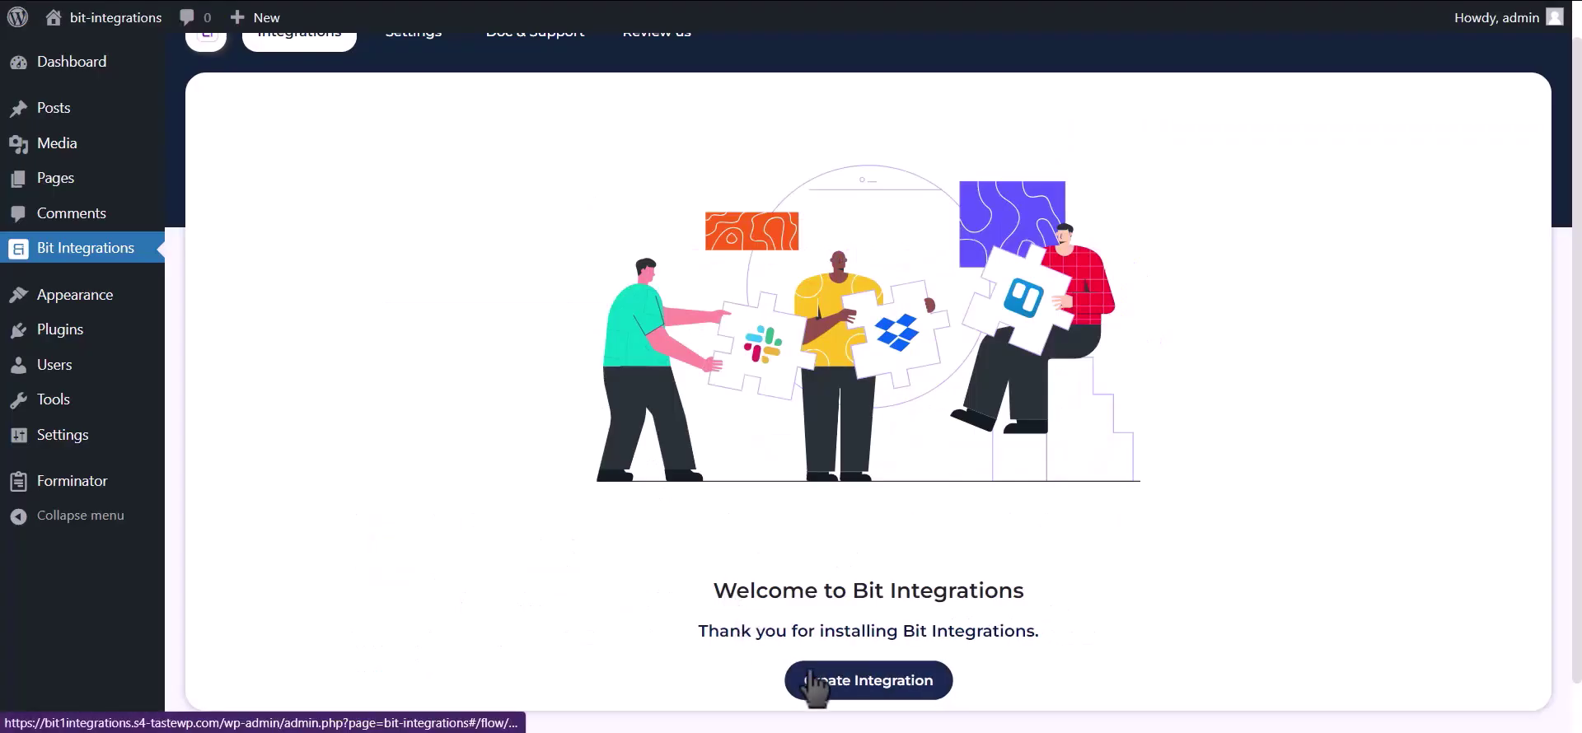
Step: Start a new integration with Forminator's contact-us form as the trigger
left_click(808, 682)
left_click(577, 167)
type("forminator")
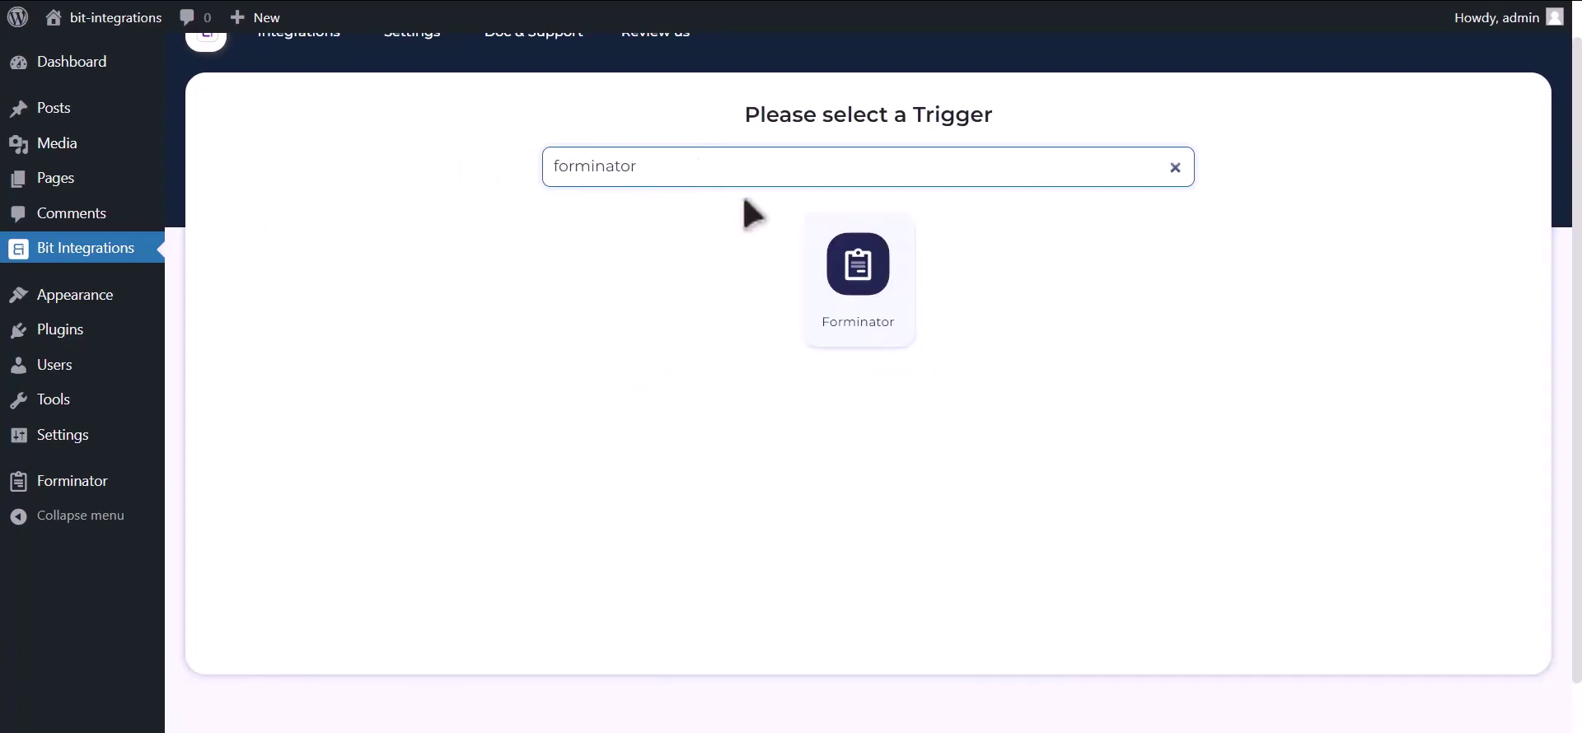
left_click(833, 283)
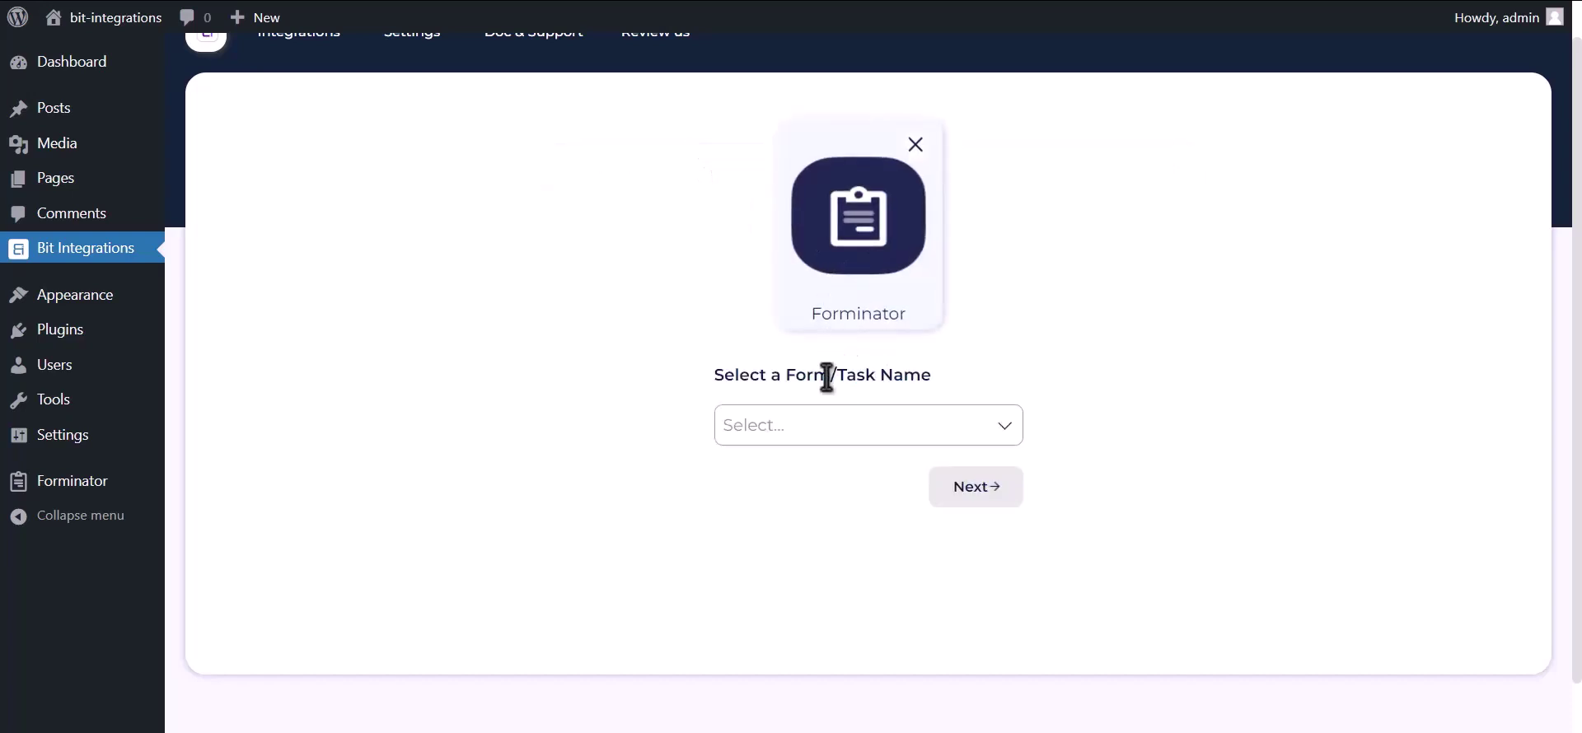
left_click(815, 424)
left_click(814, 468)
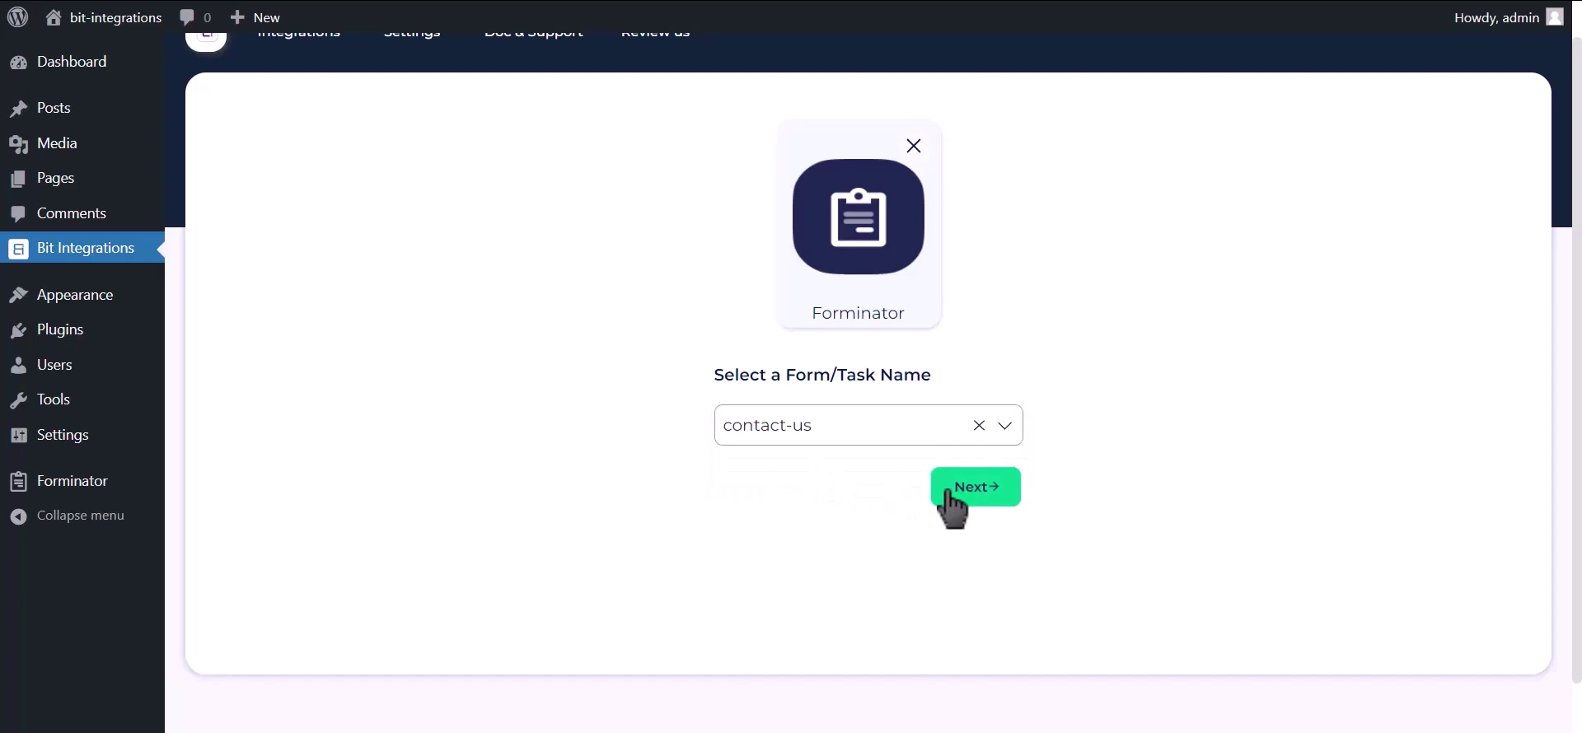
left_click(953, 494)
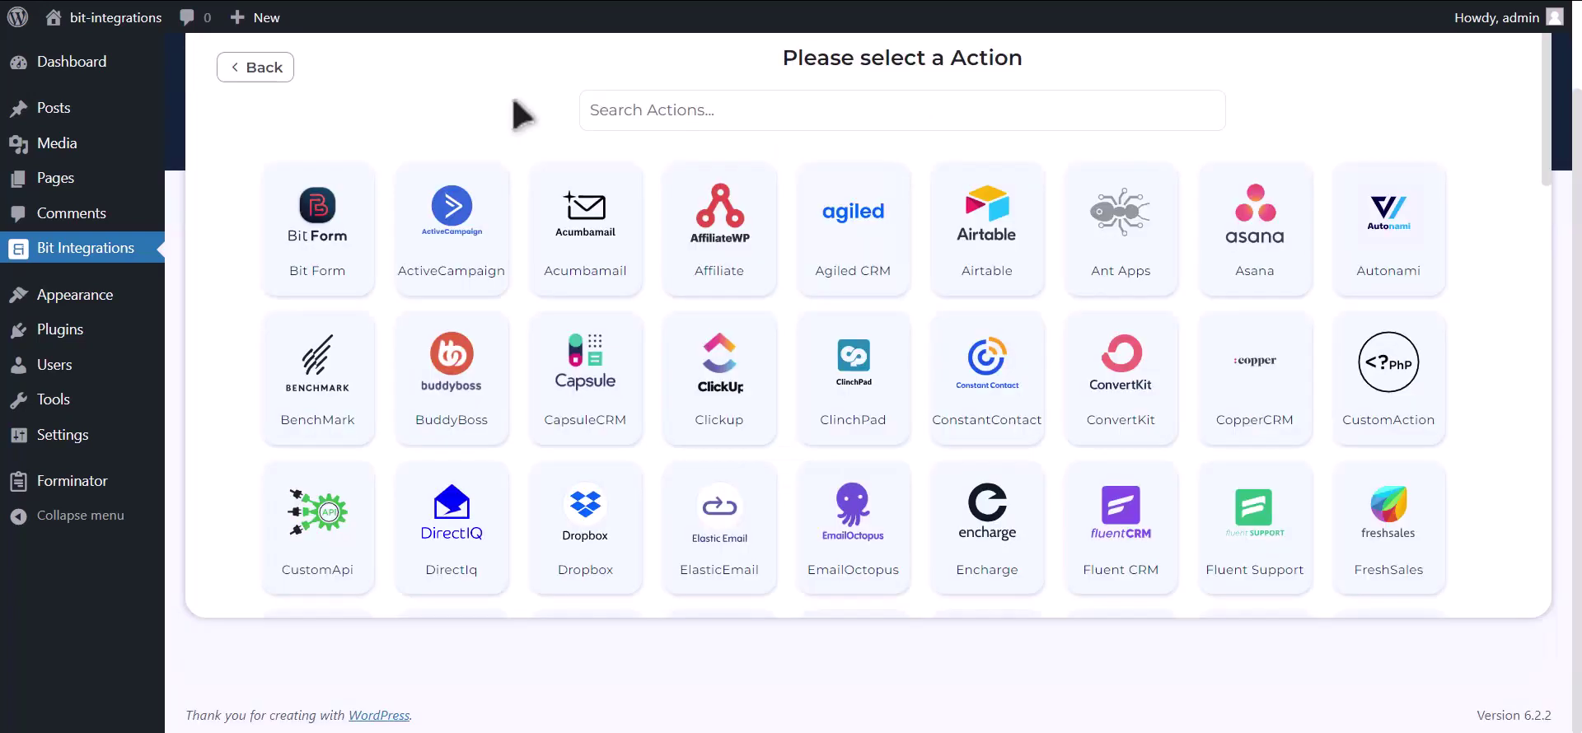
Step: Choose Google Calendar as the action and follow the Google API Console credentials link
left_click(696, 111)
type("goog")
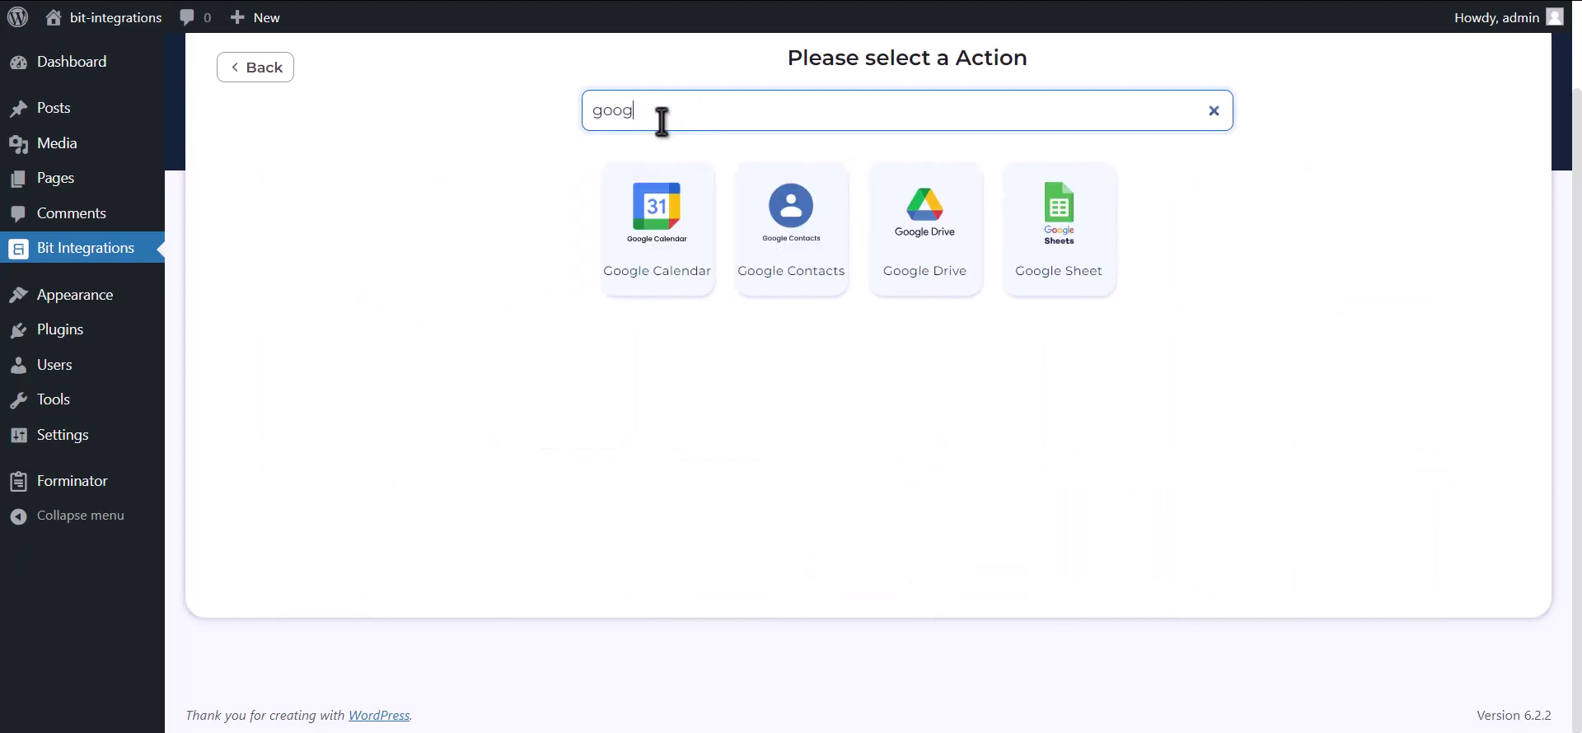
type("le calendar")
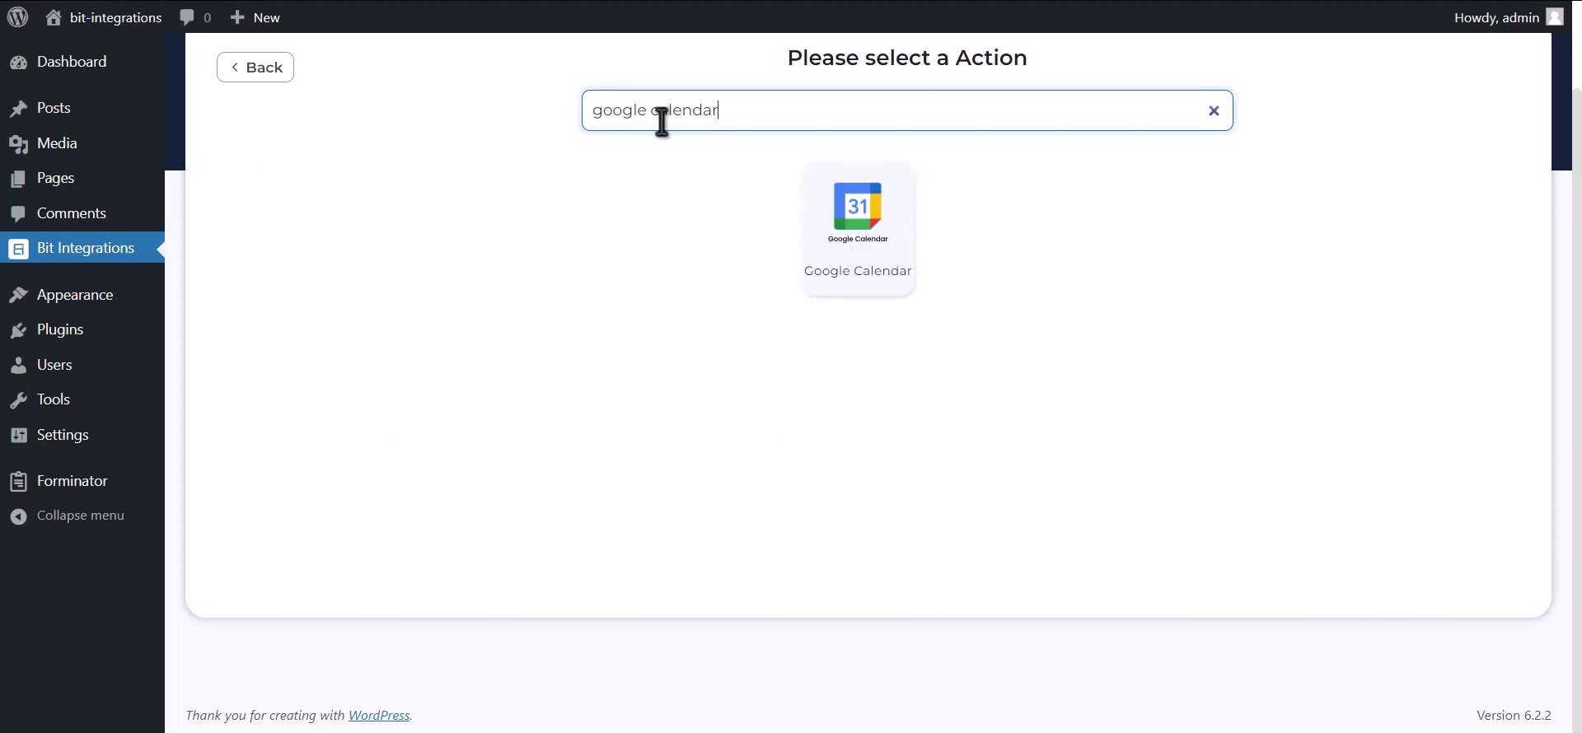
left_click(880, 266)
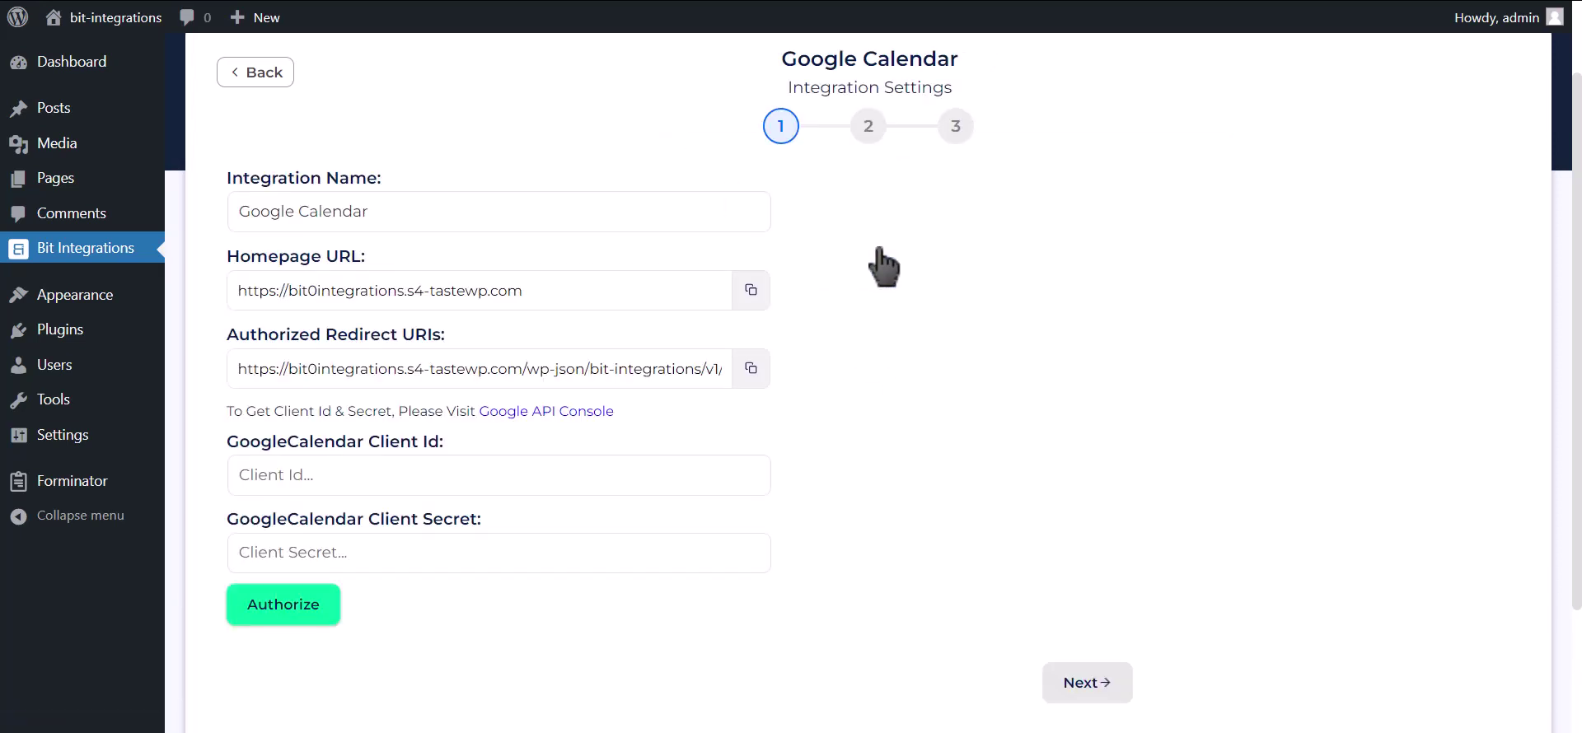
left_click_drag(230, 407, 471, 418)
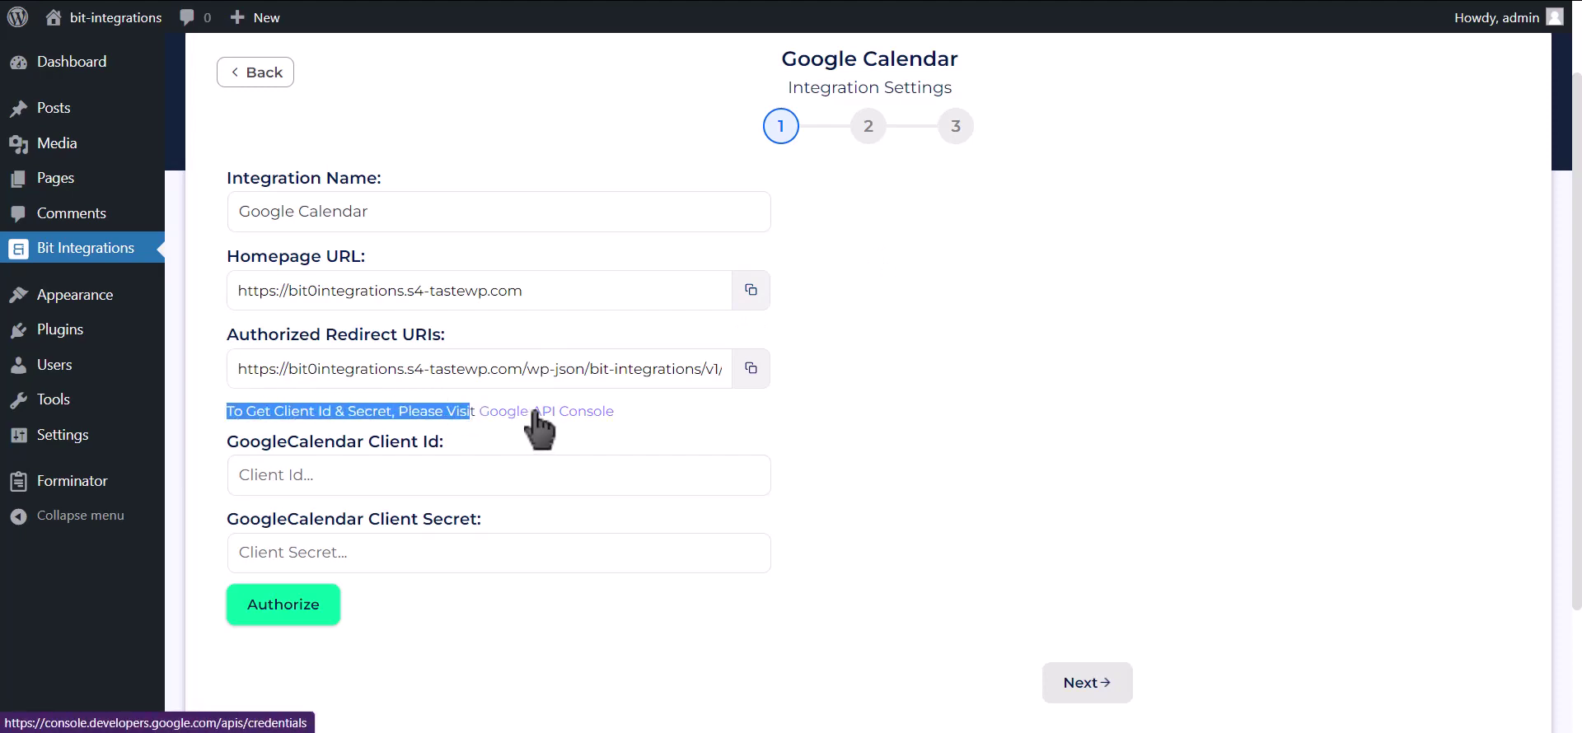
left_click(521, 414)
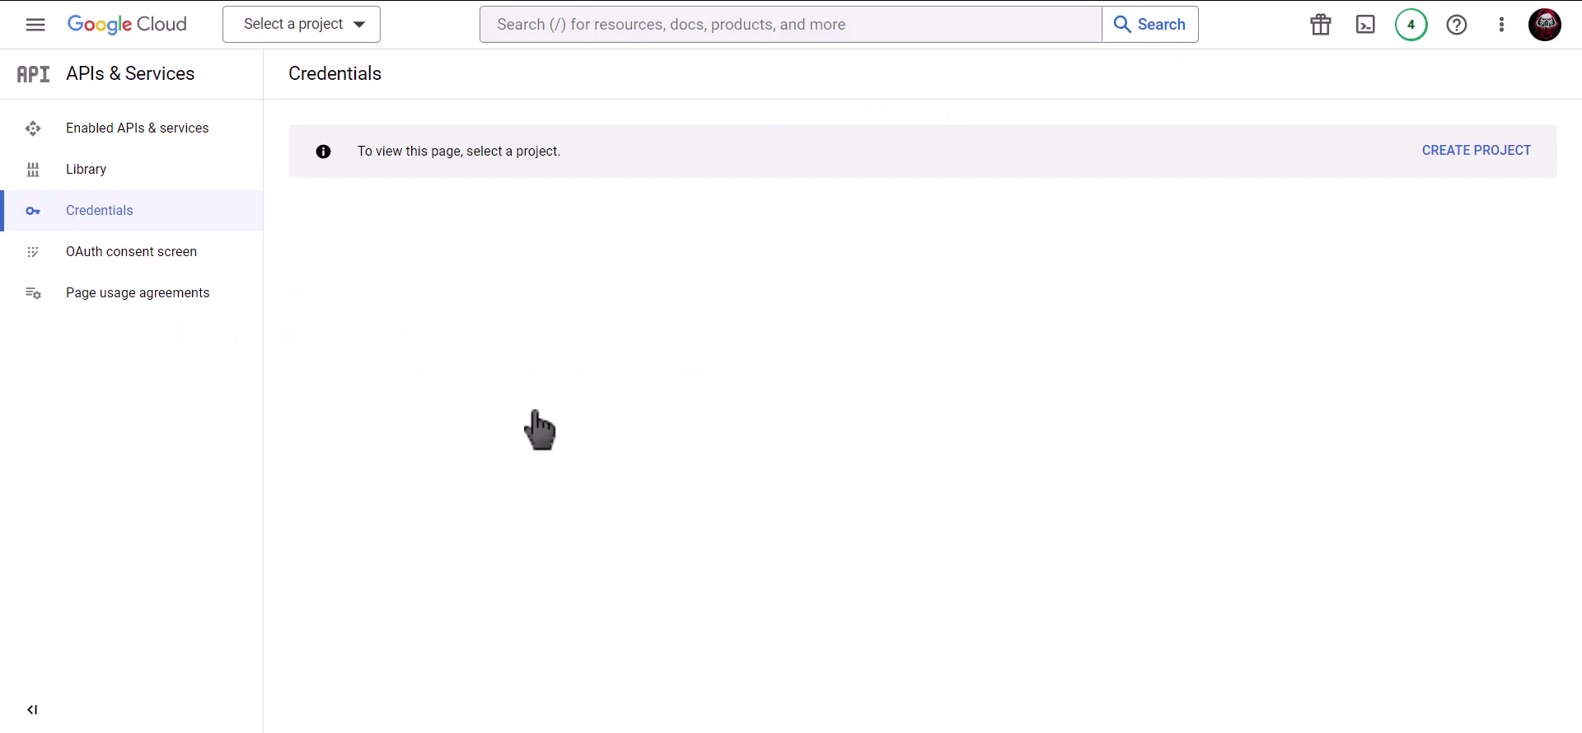
Step: Create a new Google Cloud project named 'Bit Integrations'
left_click(1460, 155)
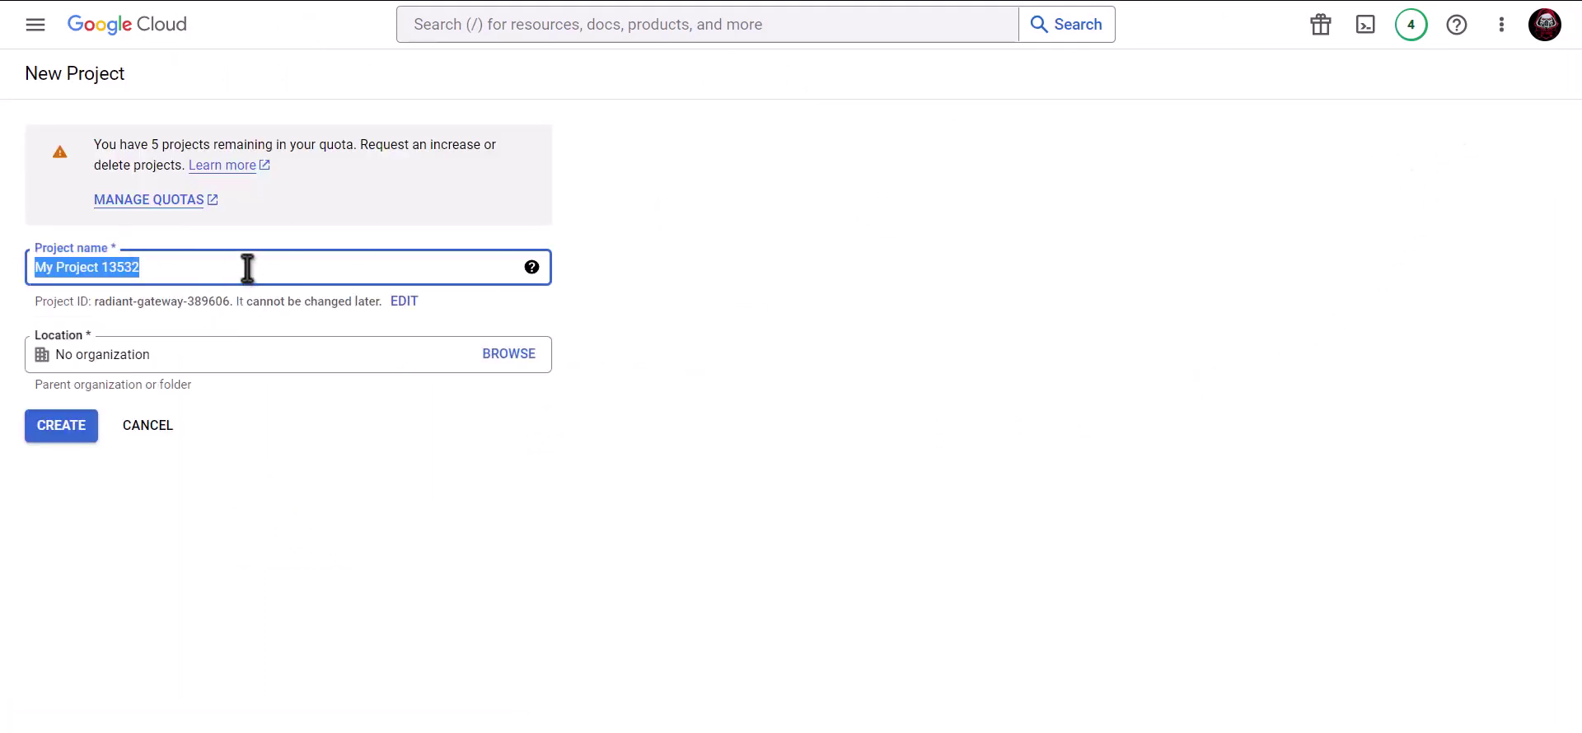
type("B")
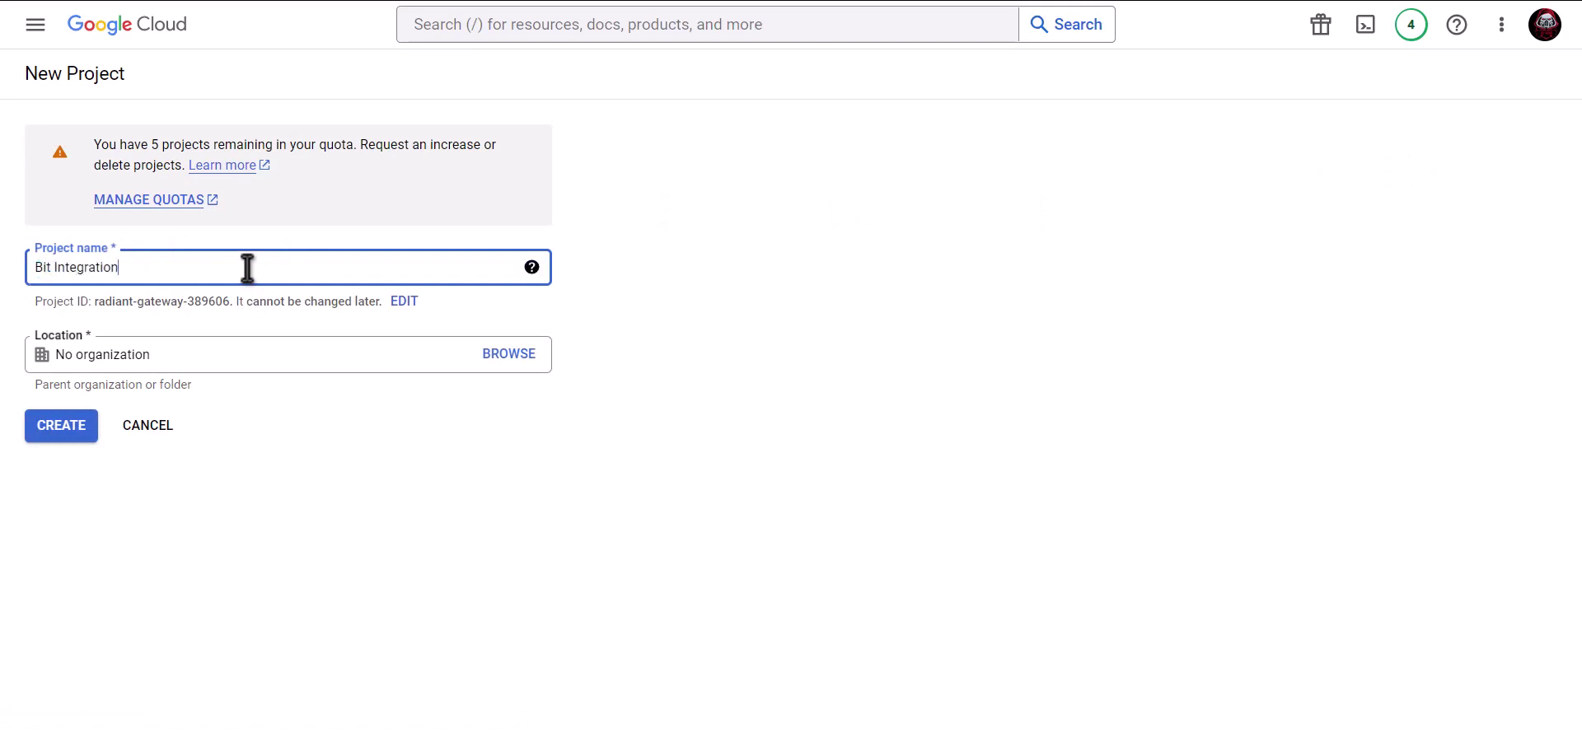
type("it Integrations")
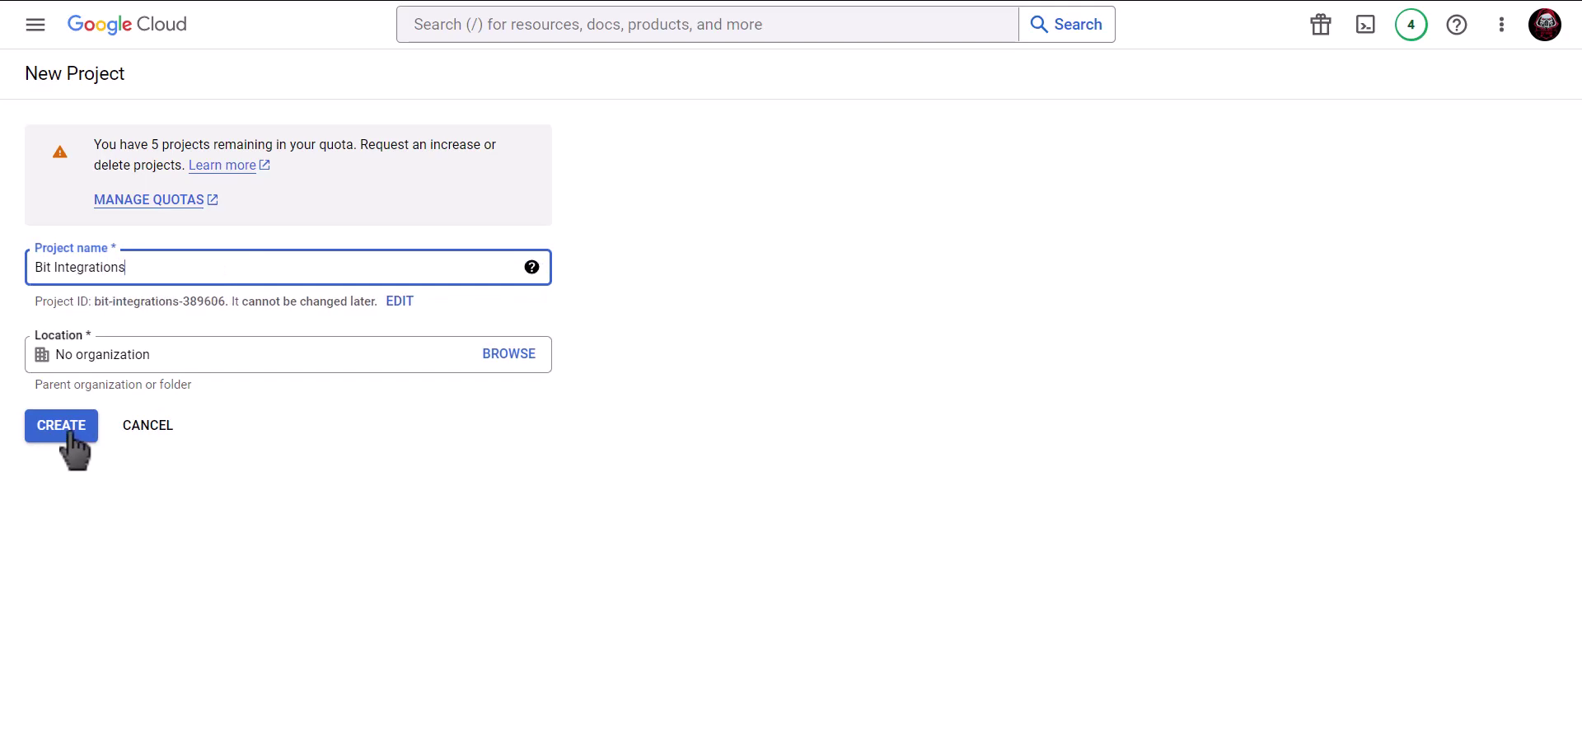
left_click(70, 434)
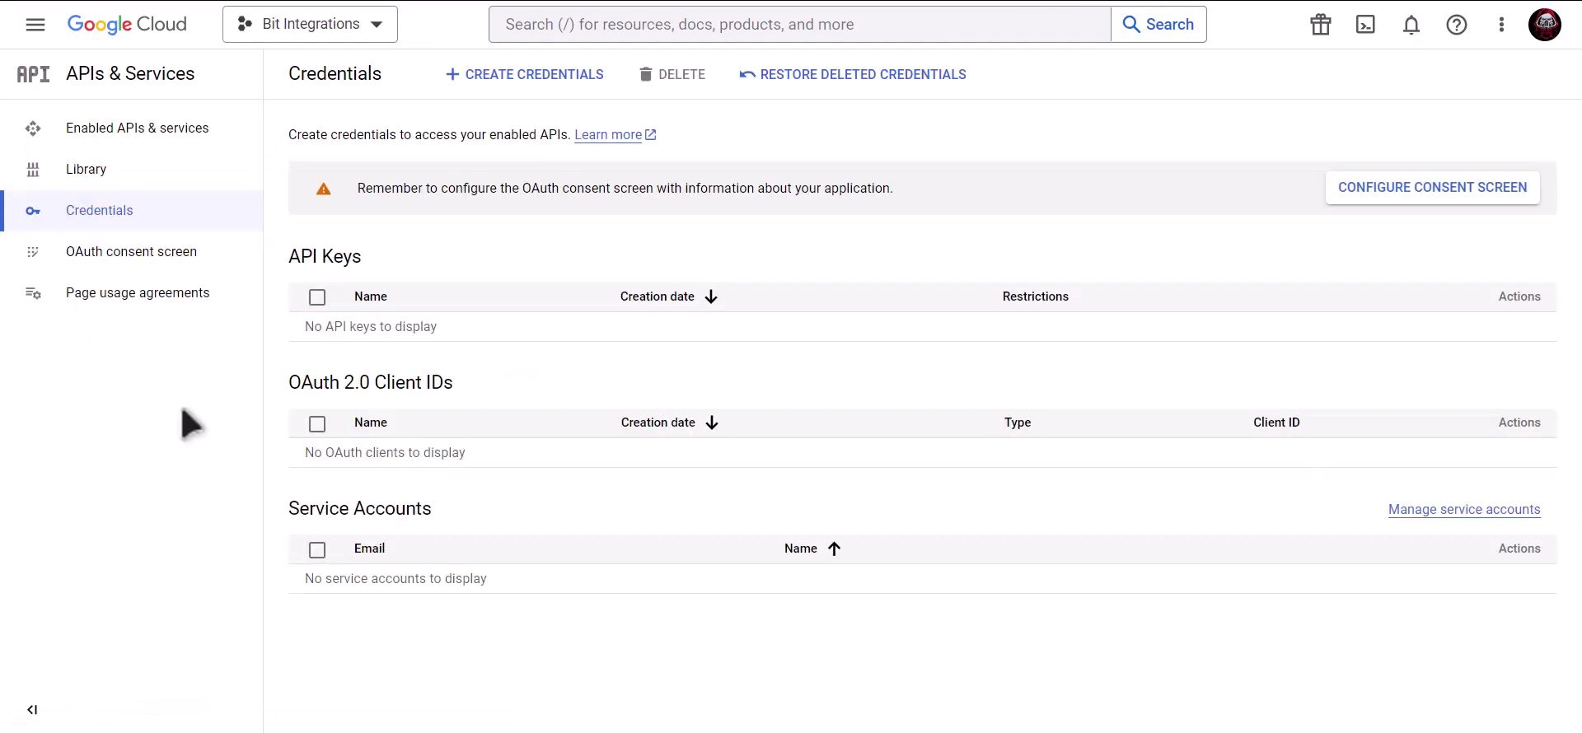
Step: Register an External OAuth consent screen app with its name, support e-mail and developer contact e-mail
left_click(1372, 197)
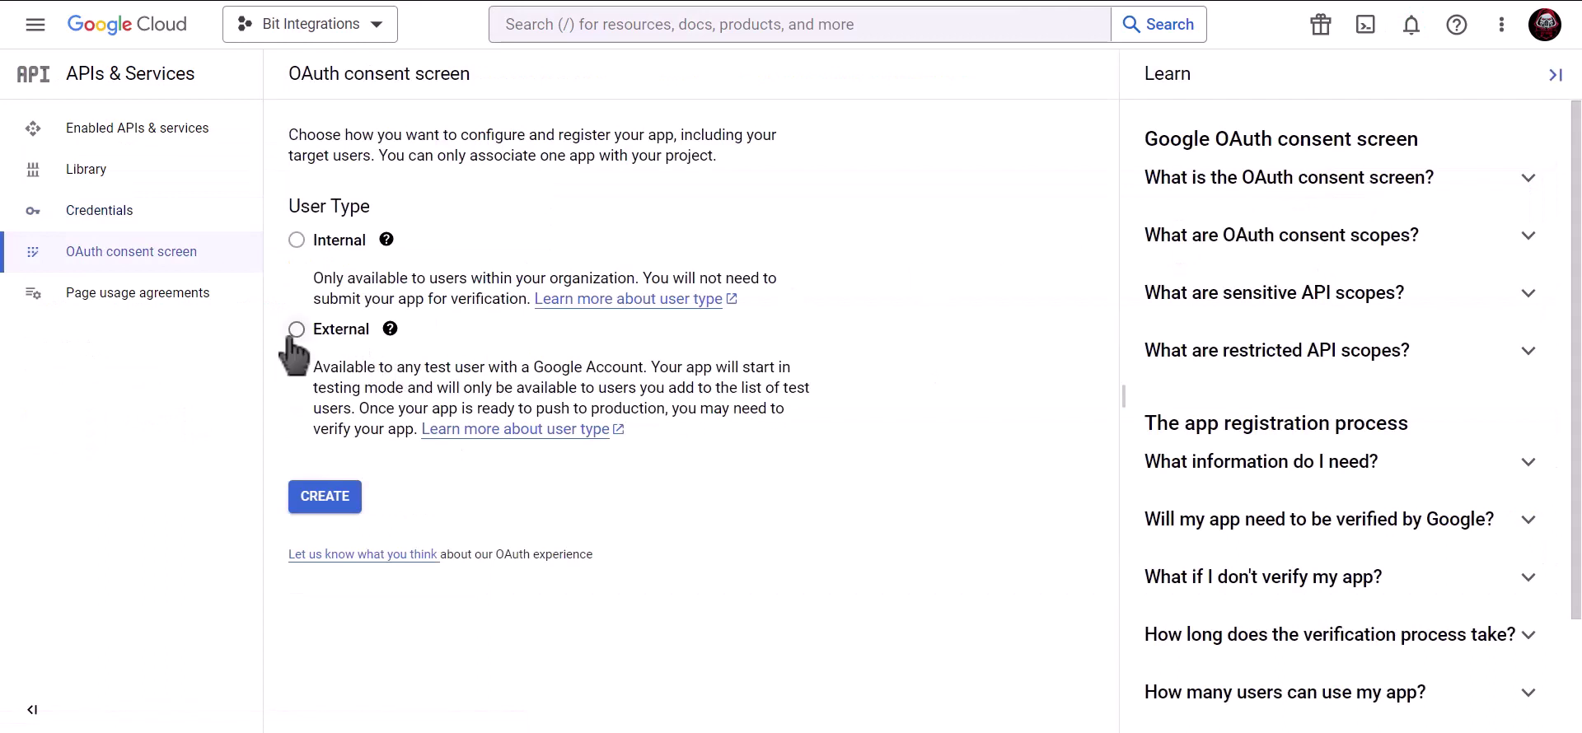
left_click(297, 330)
left_click(332, 504)
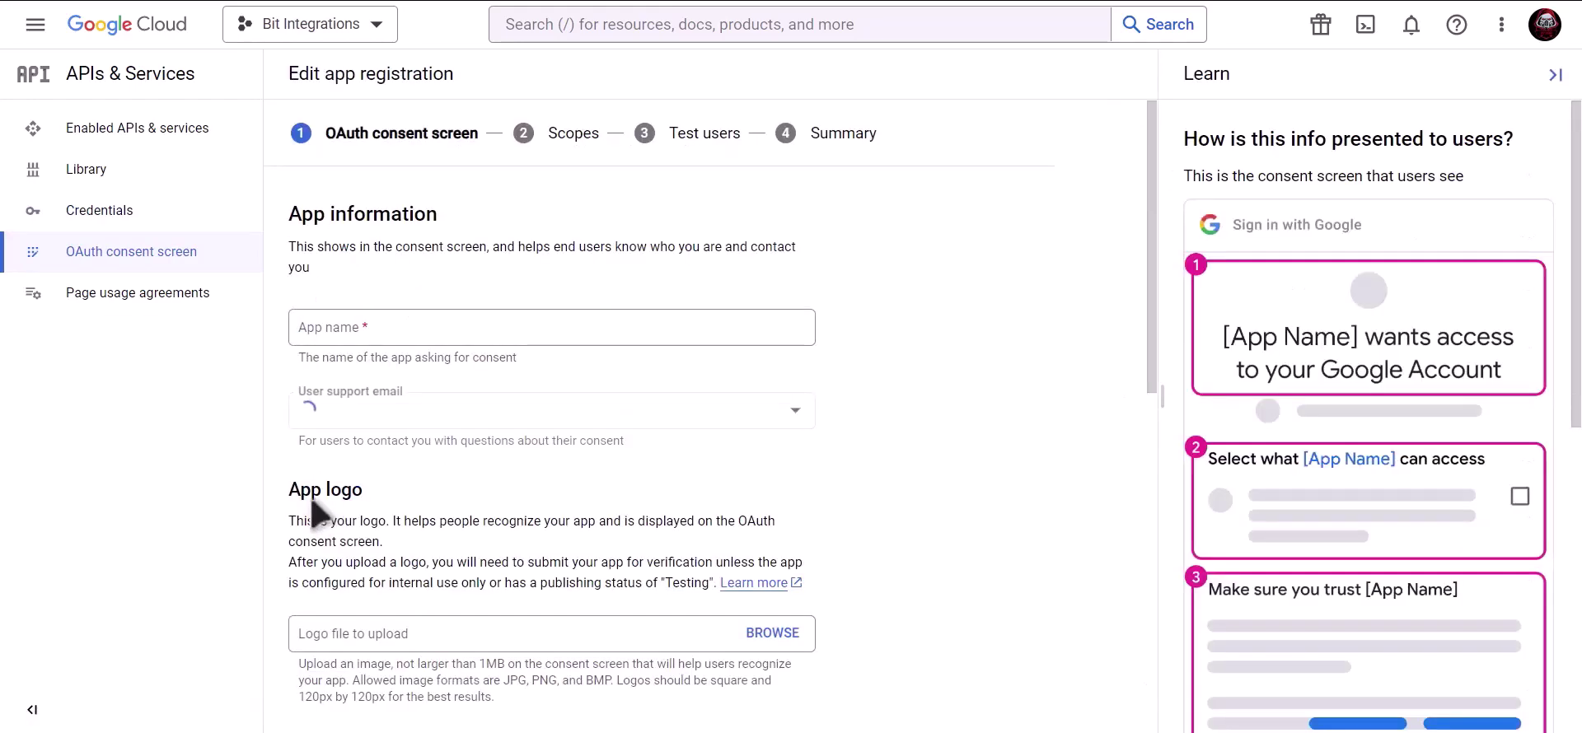
left_click(431, 332)
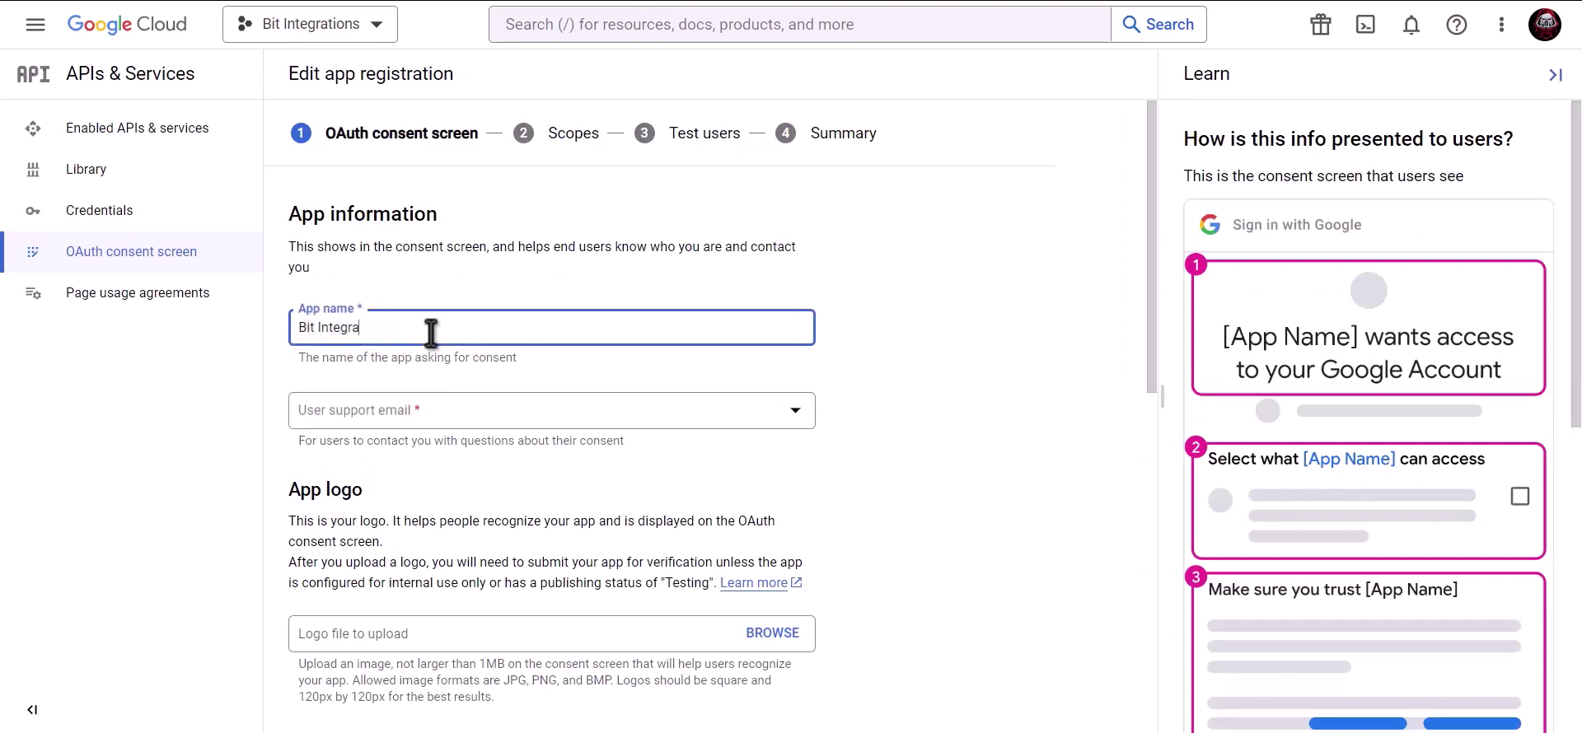
left_click(433, 416)
left_click(432, 427)
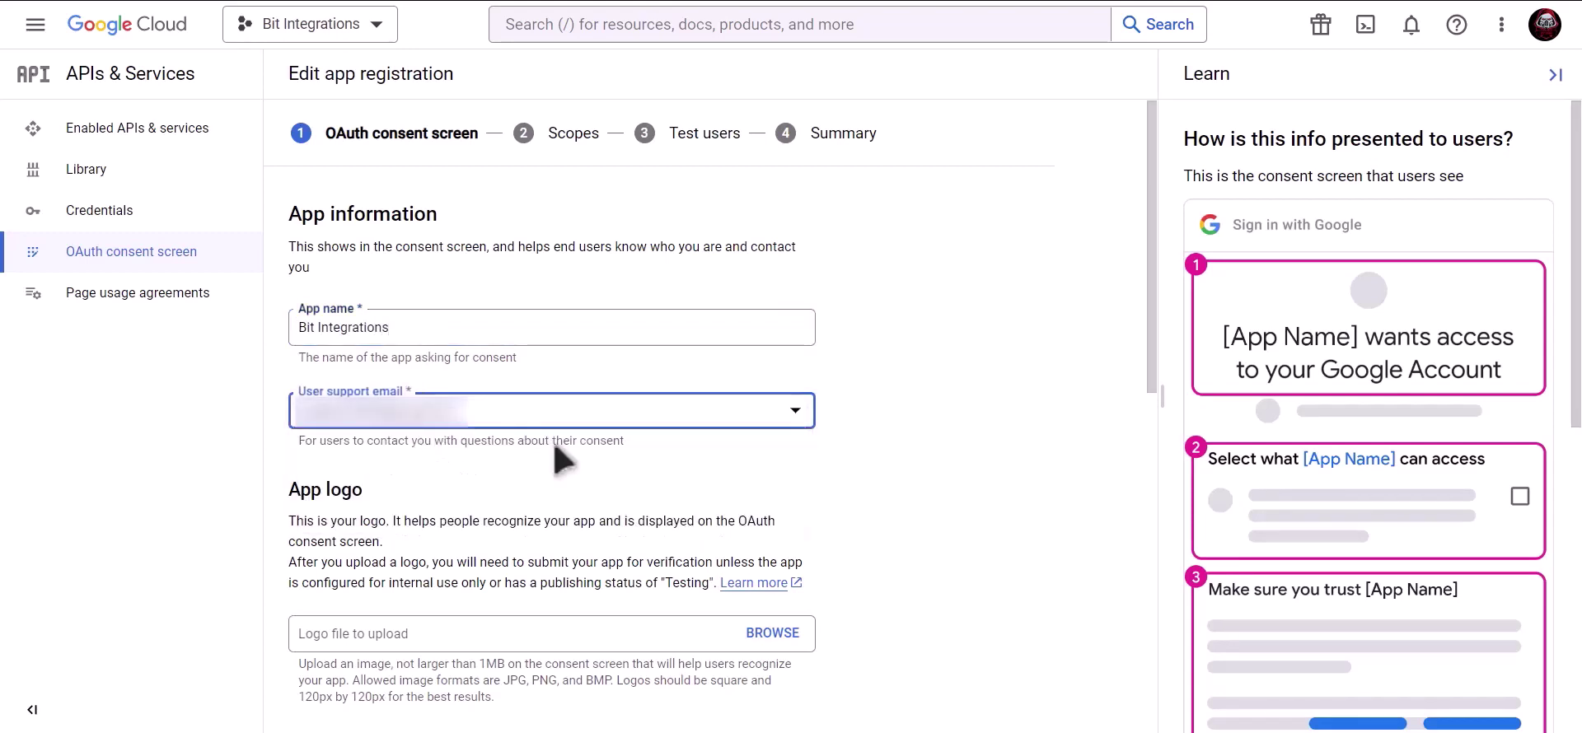
scroll(560, 457, "down", 10)
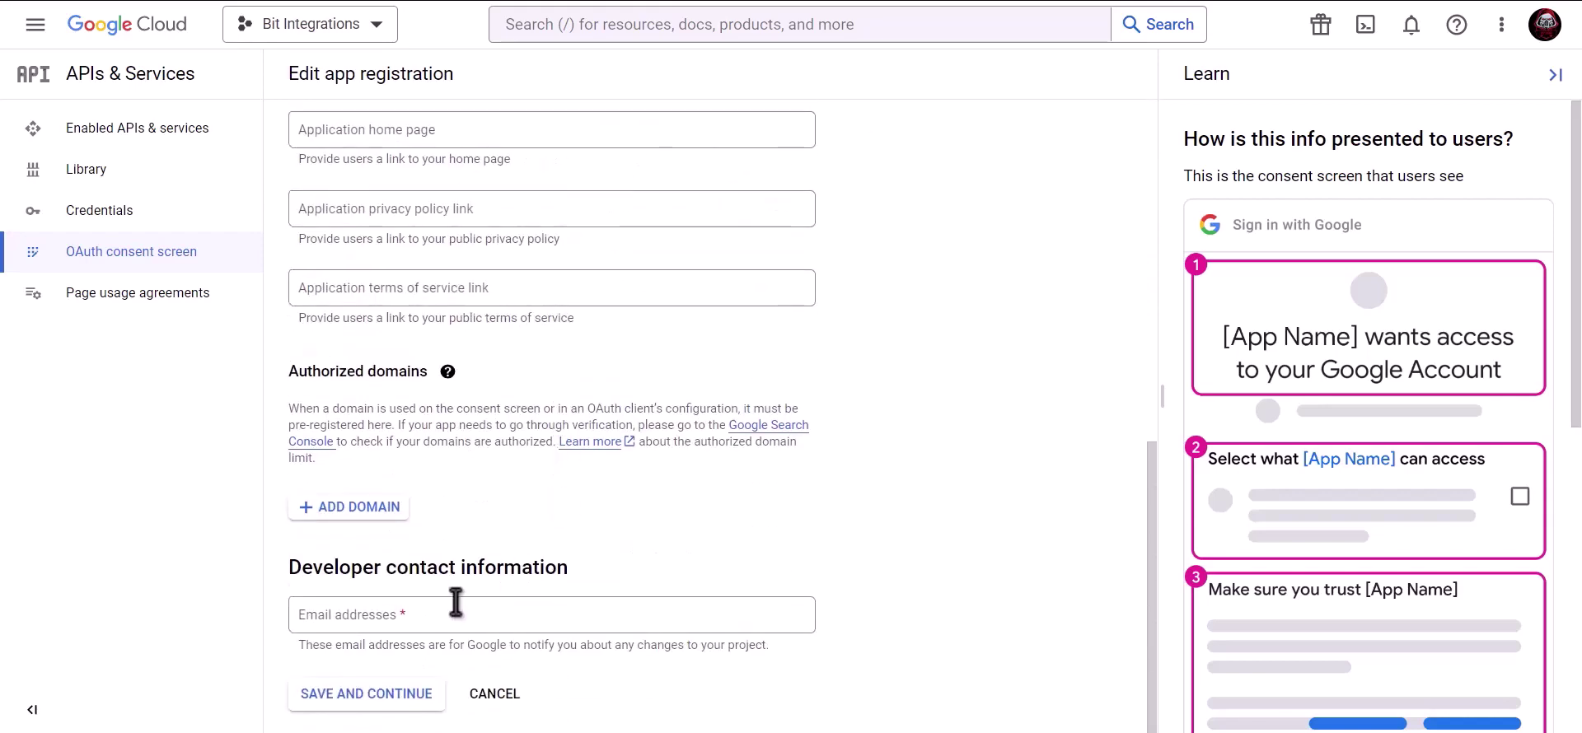
left_click(456, 614)
key("ctrl+v")
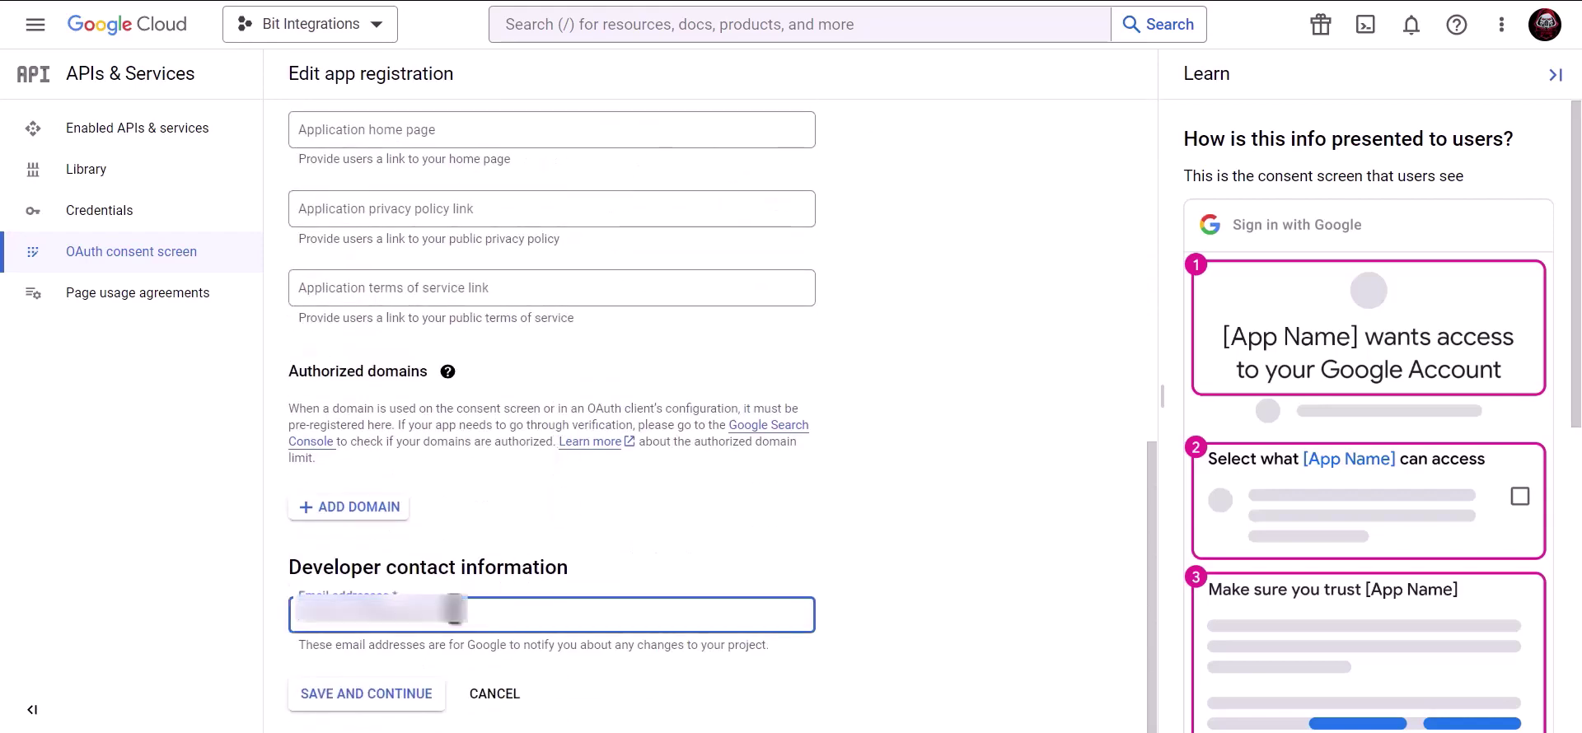
left_click(380, 698)
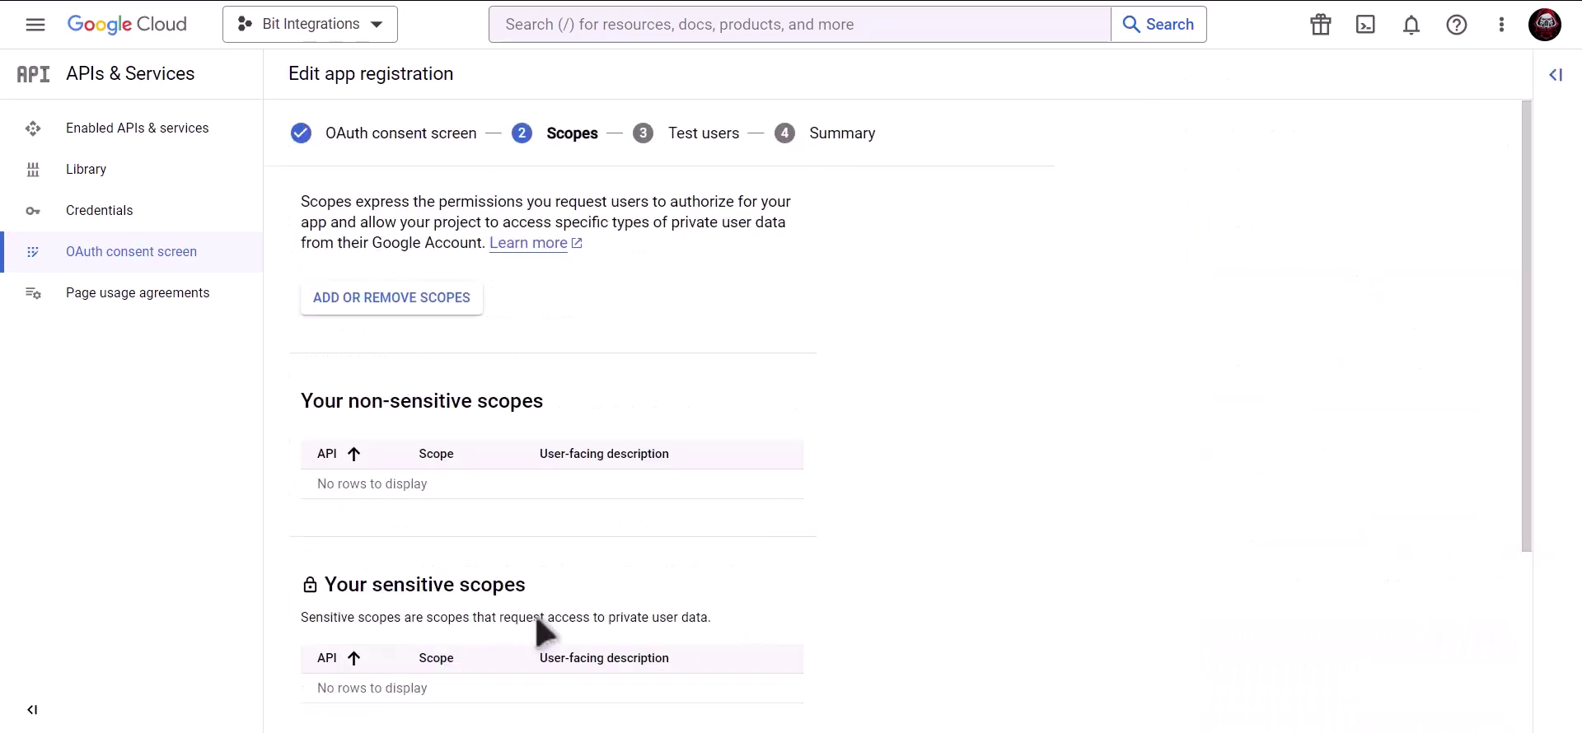
Step: Save the scopes and test users steps, then publish the app to production
scroll(540, 630, "down", 3)
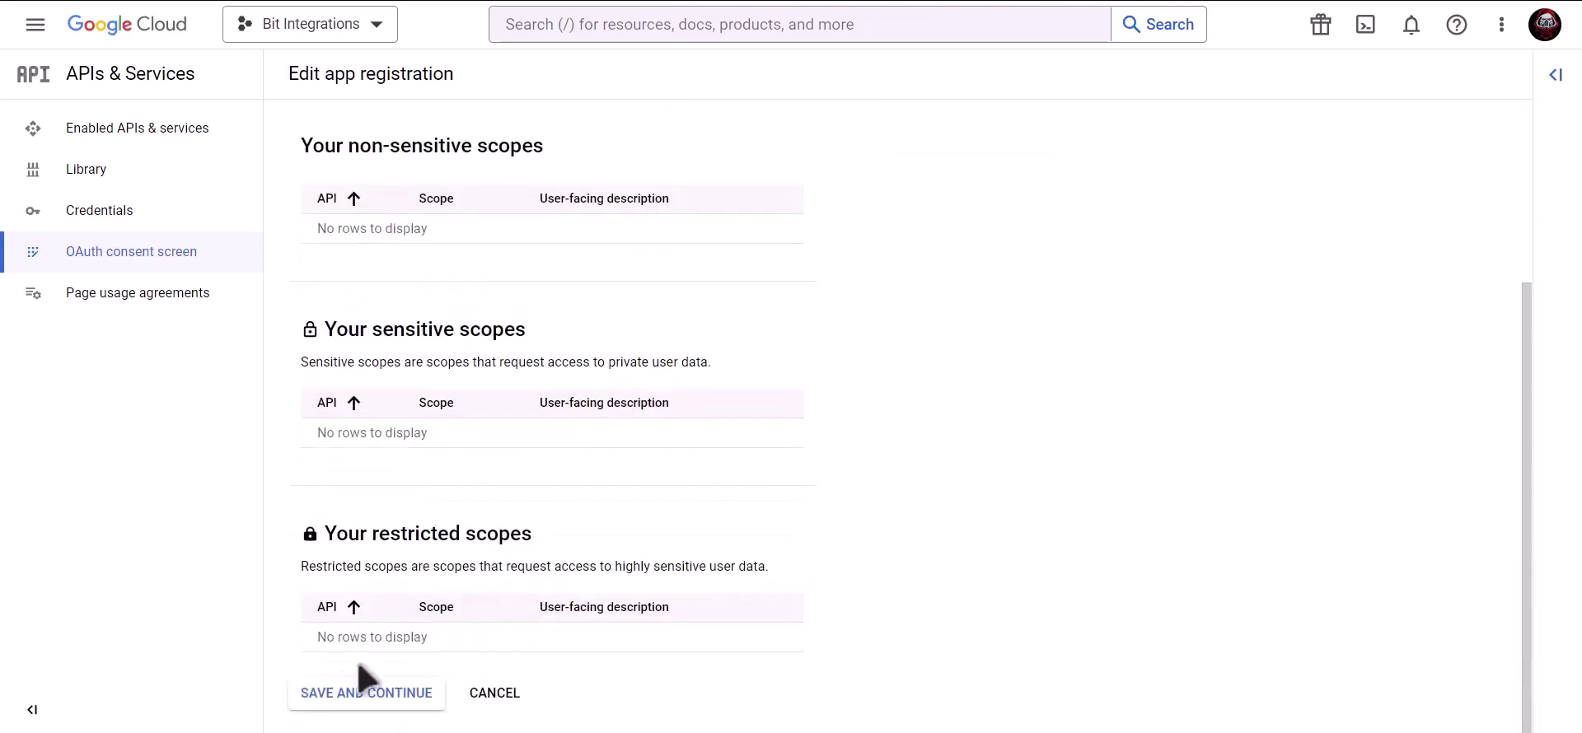
left_click(366, 697)
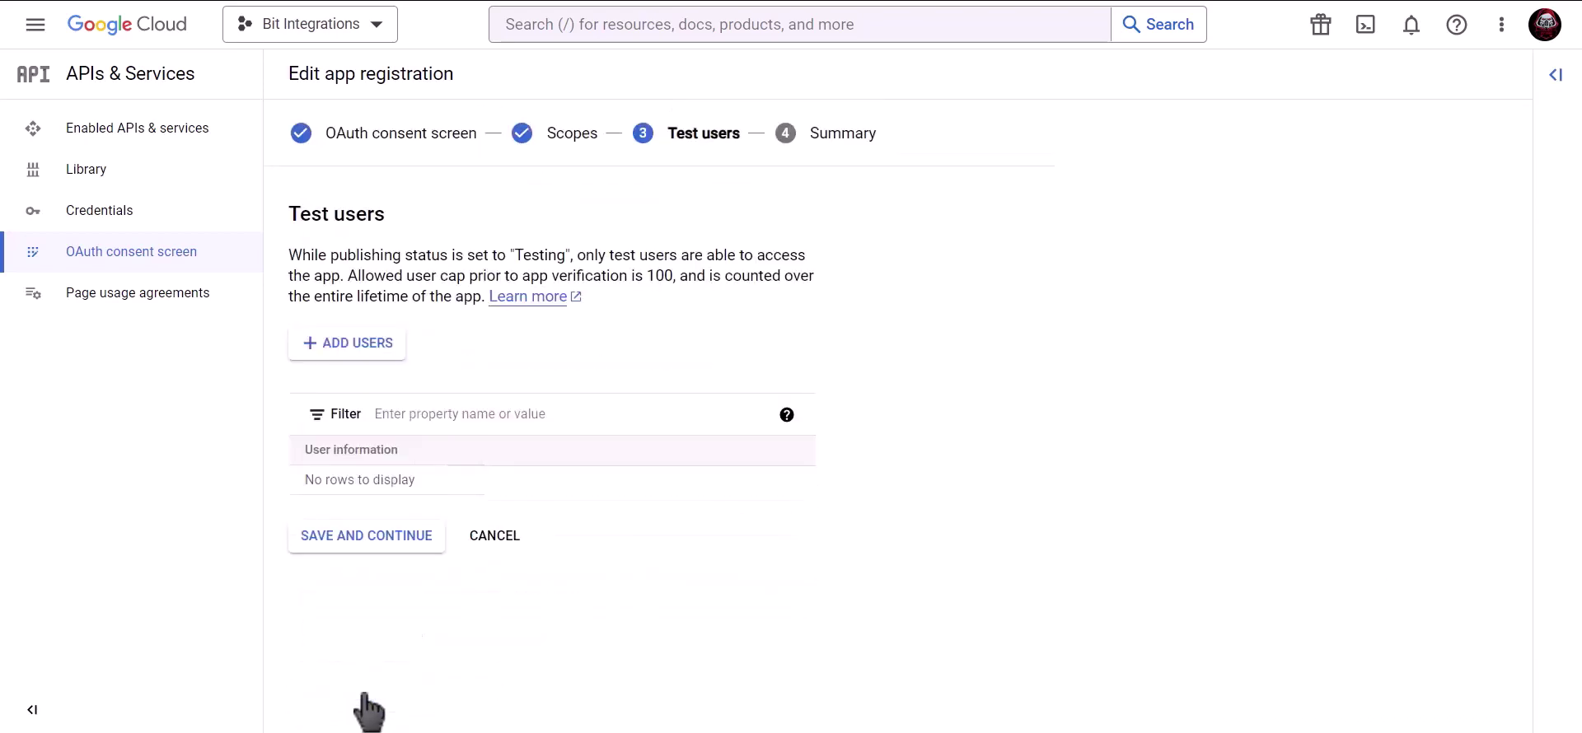
left_click(406, 549)
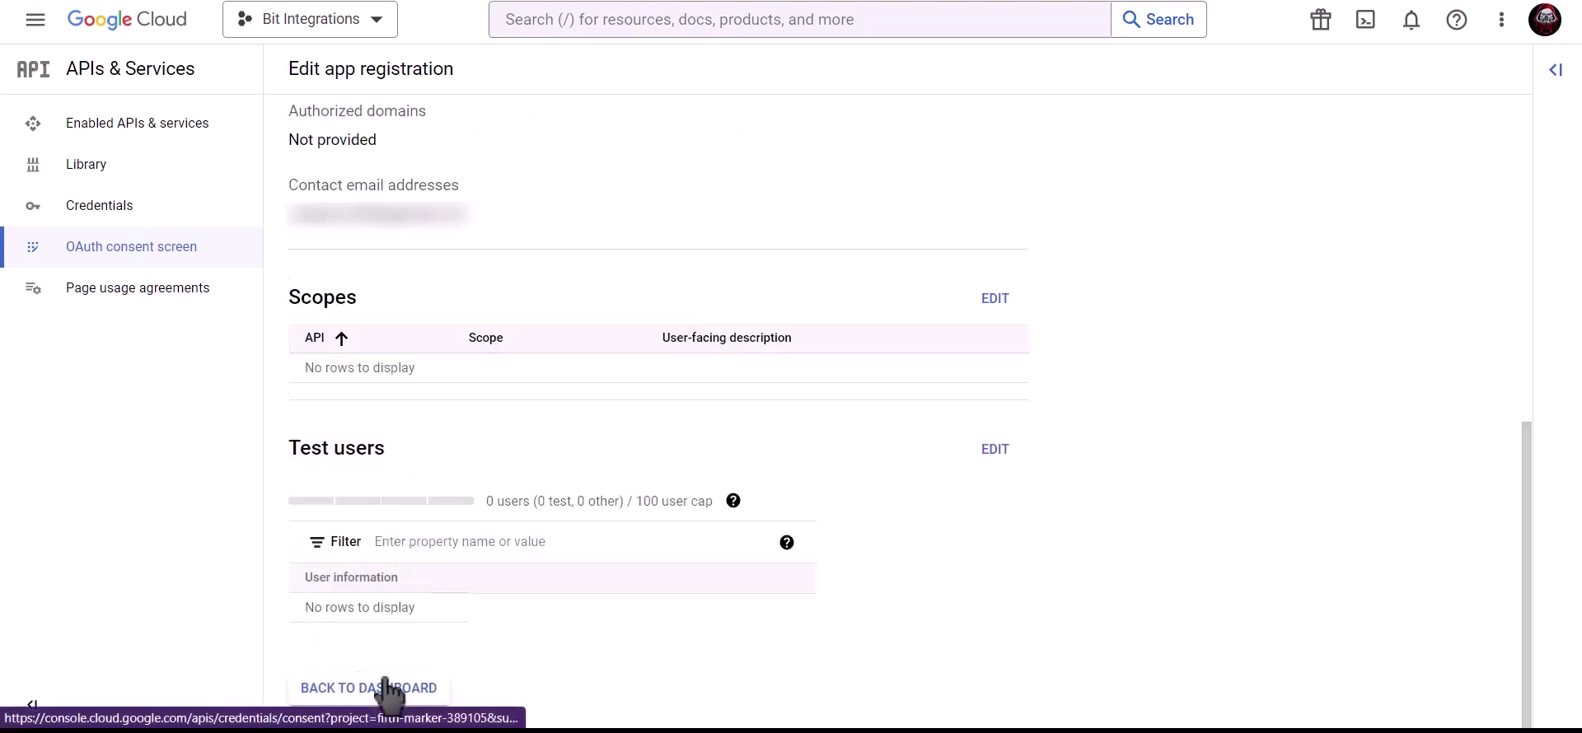
left_click(387, 692)
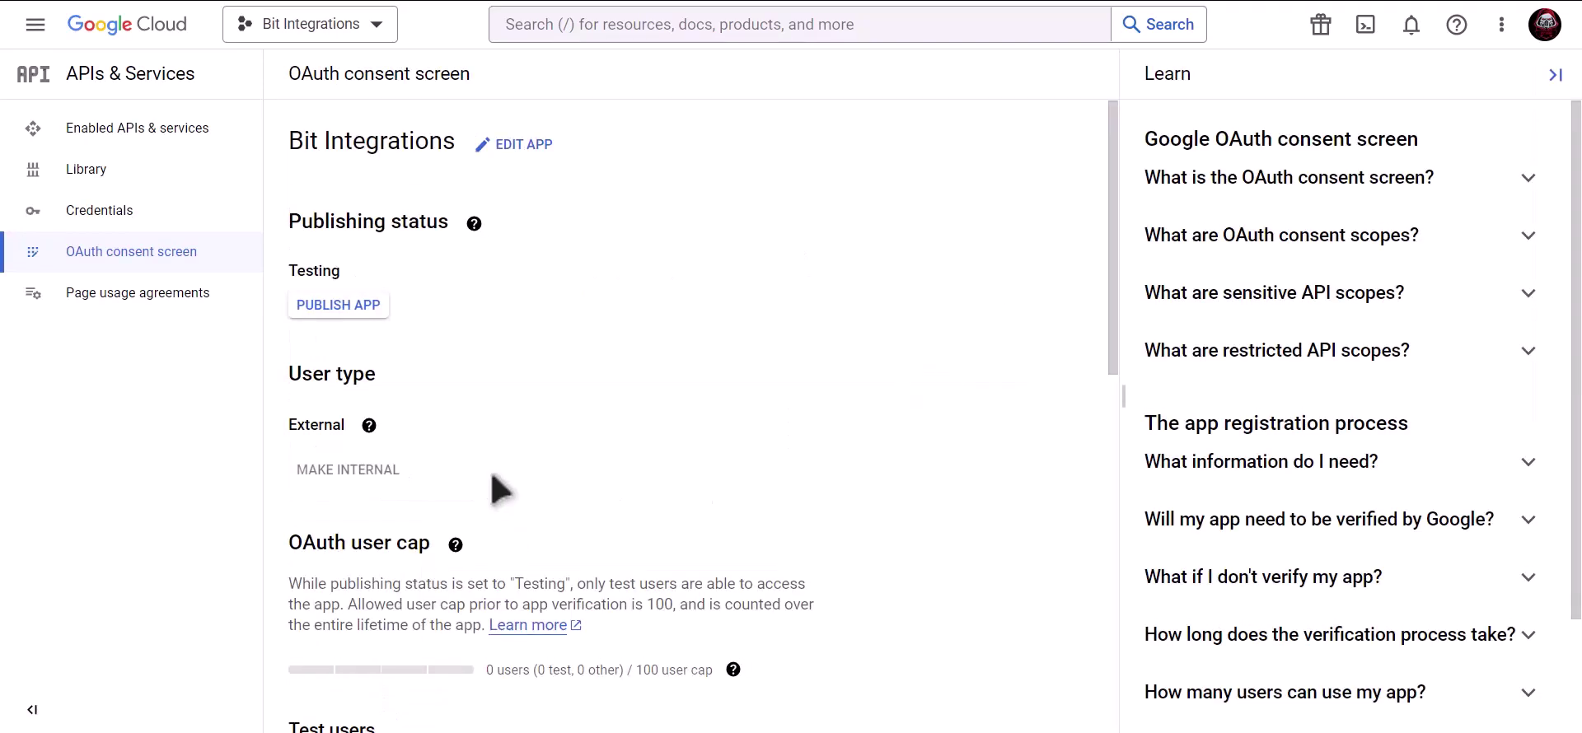
left_click(357, 313)
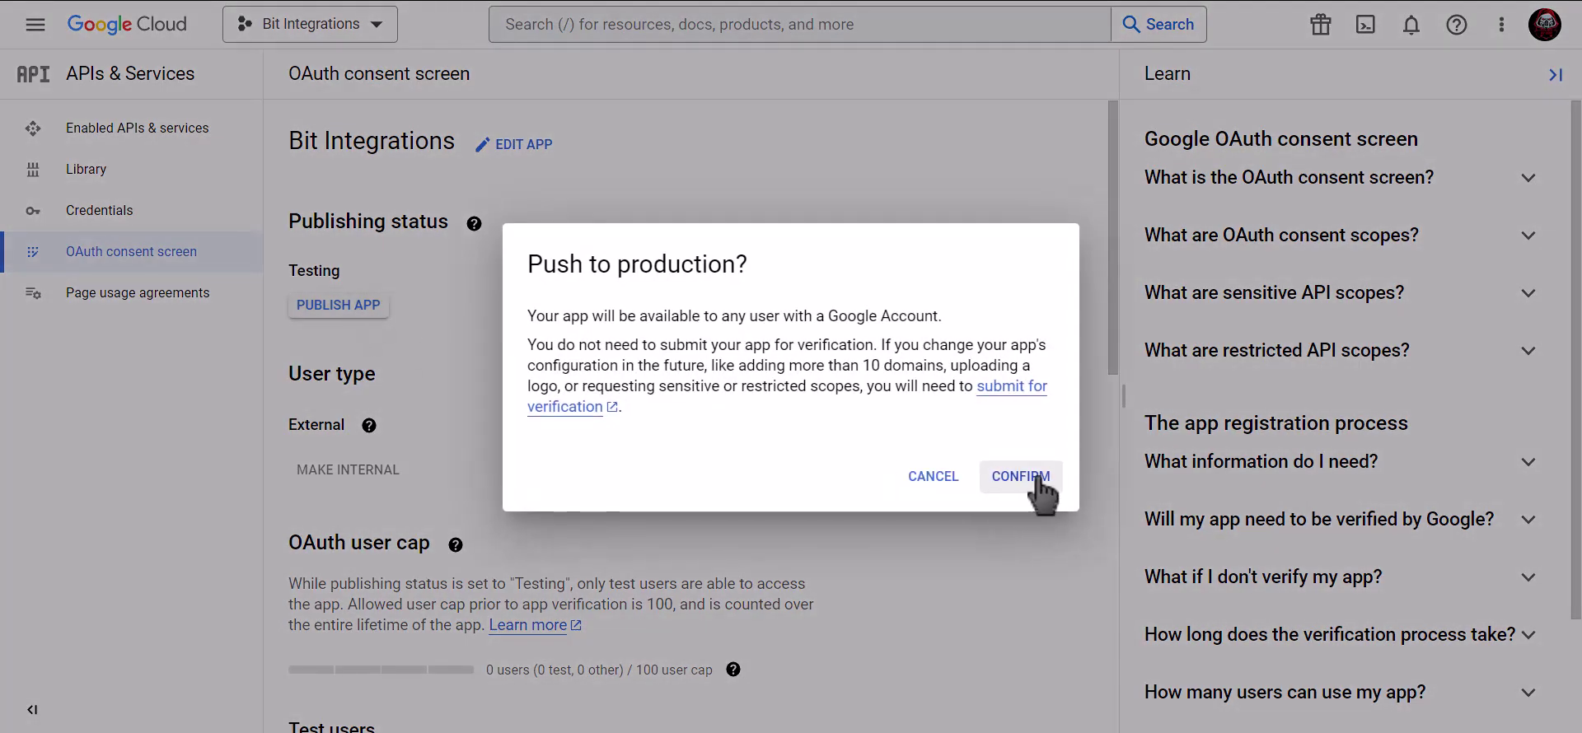
left_click(1036, 482)
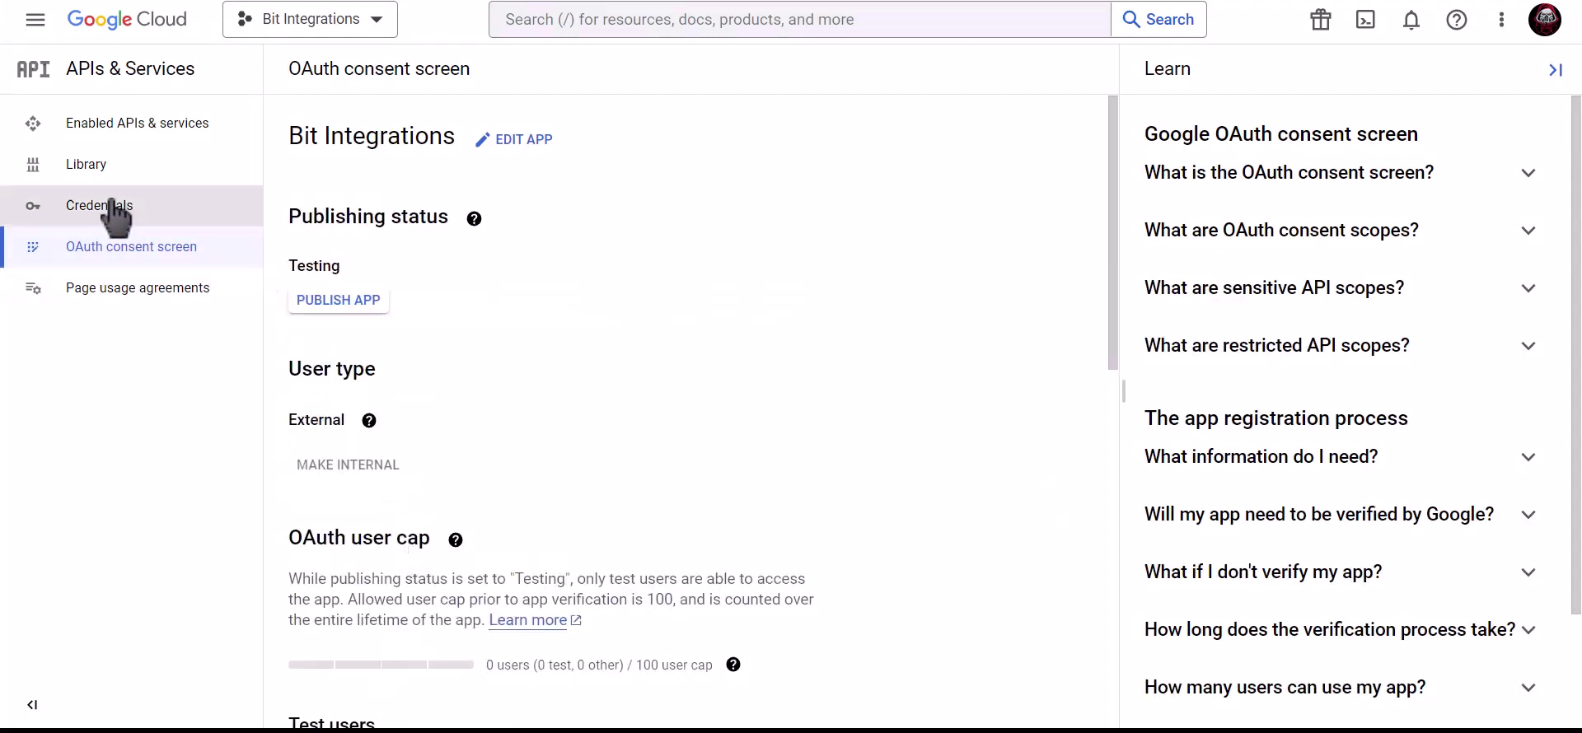
Step: Search the console for 'google calendar api' and enable the Google Calendar API
left_click(207, 219)
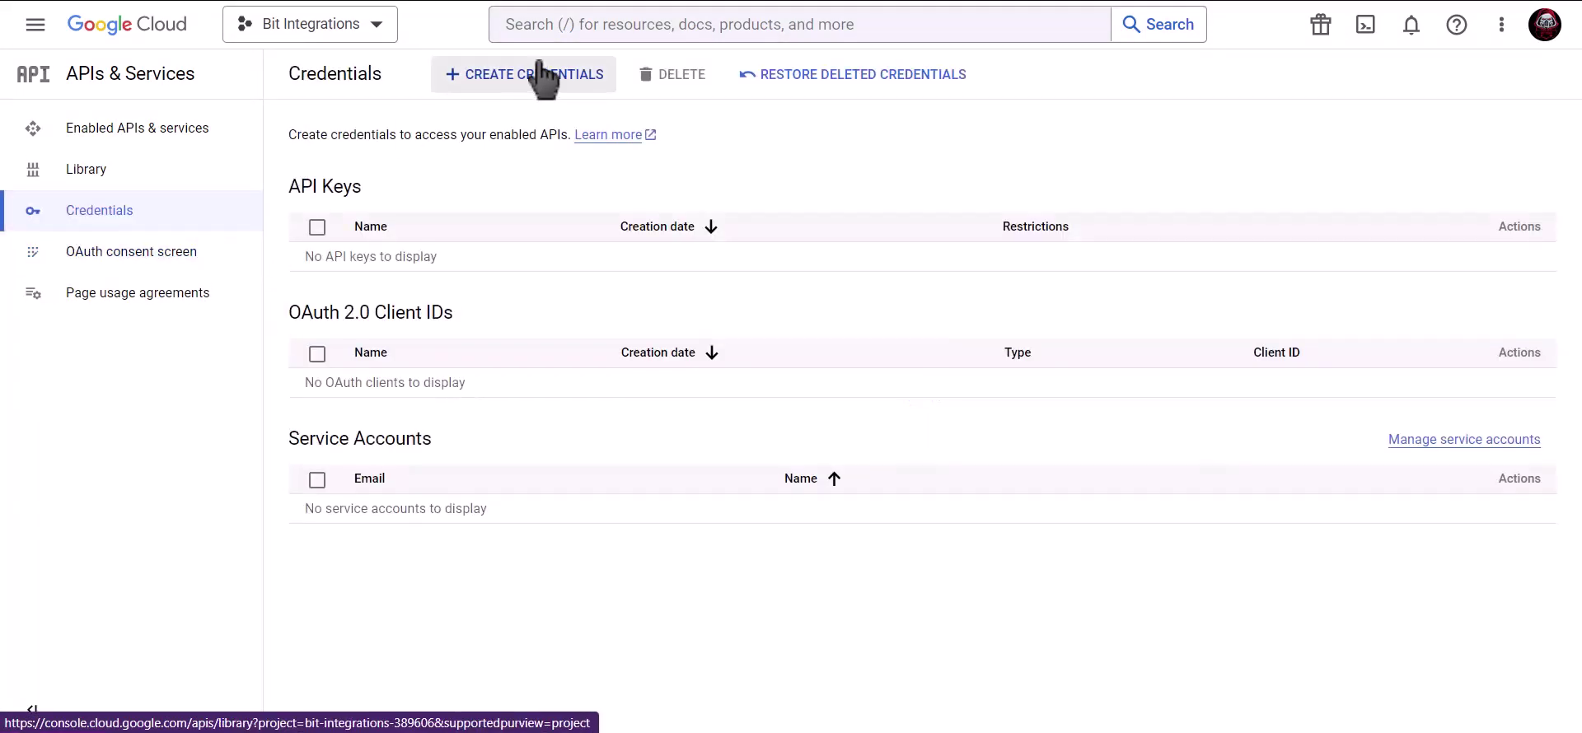
left_click(646, 16)
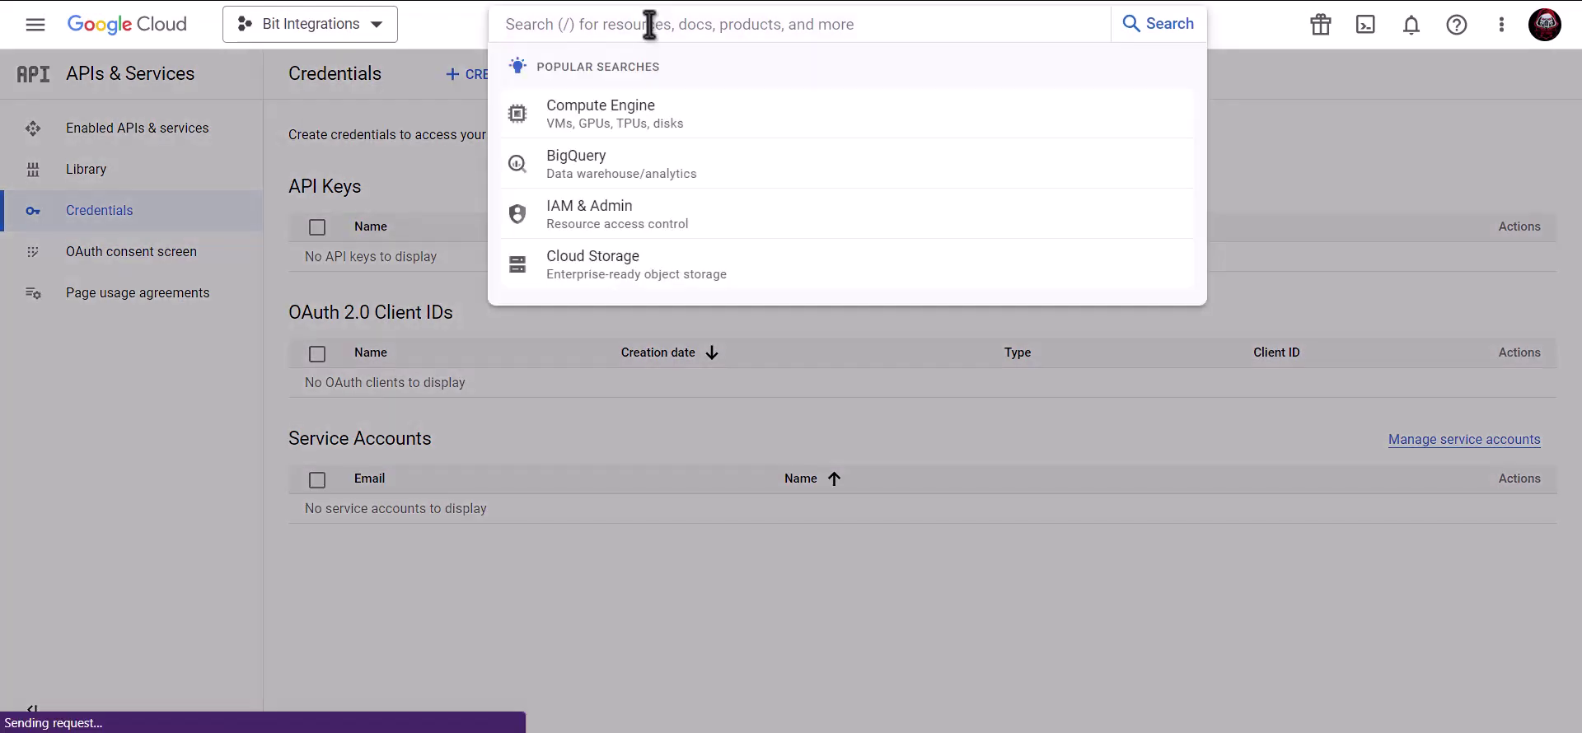
type("google calendar")
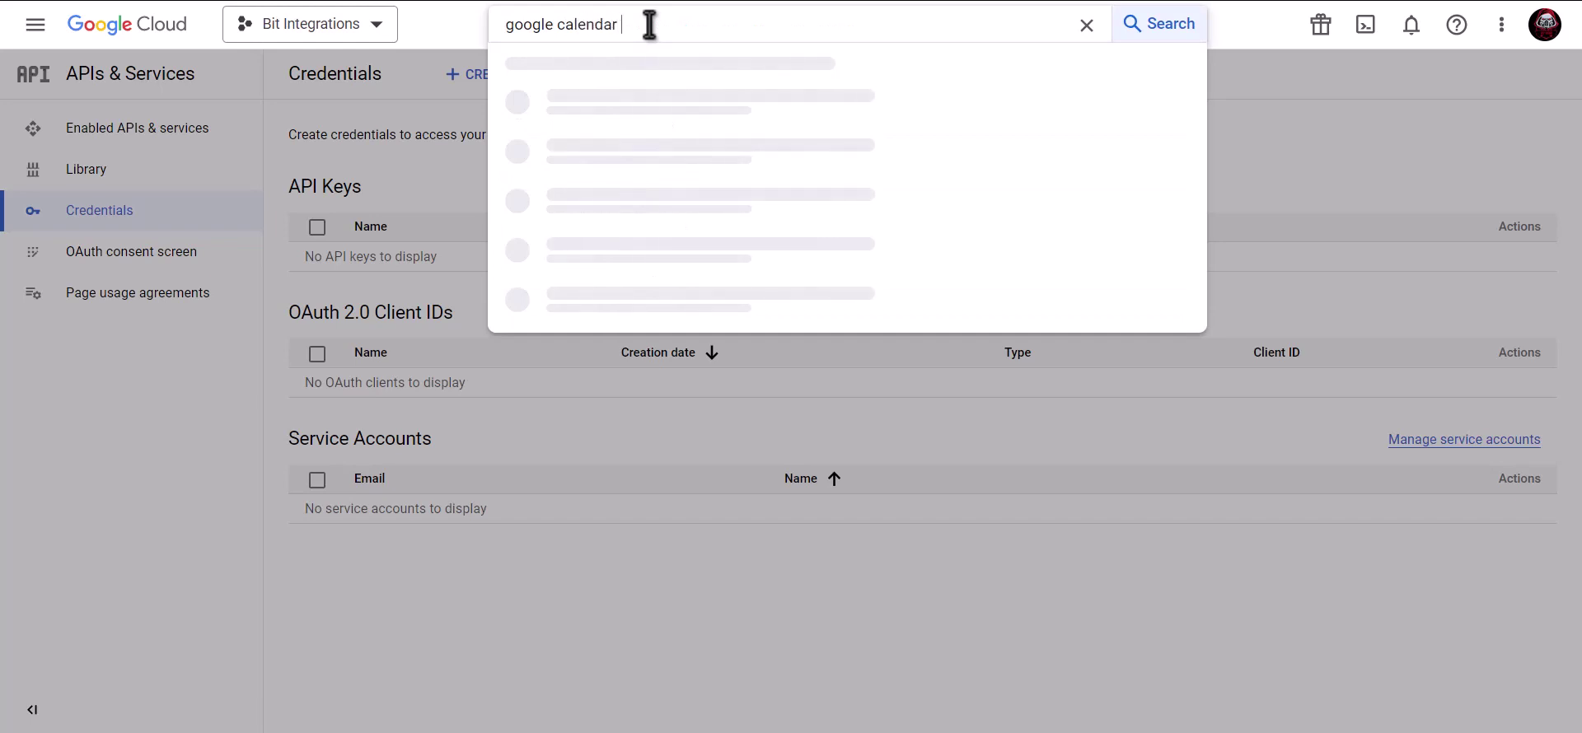
type("aoi")
key("BackSpace")
key("BackSpace")
type("pi")
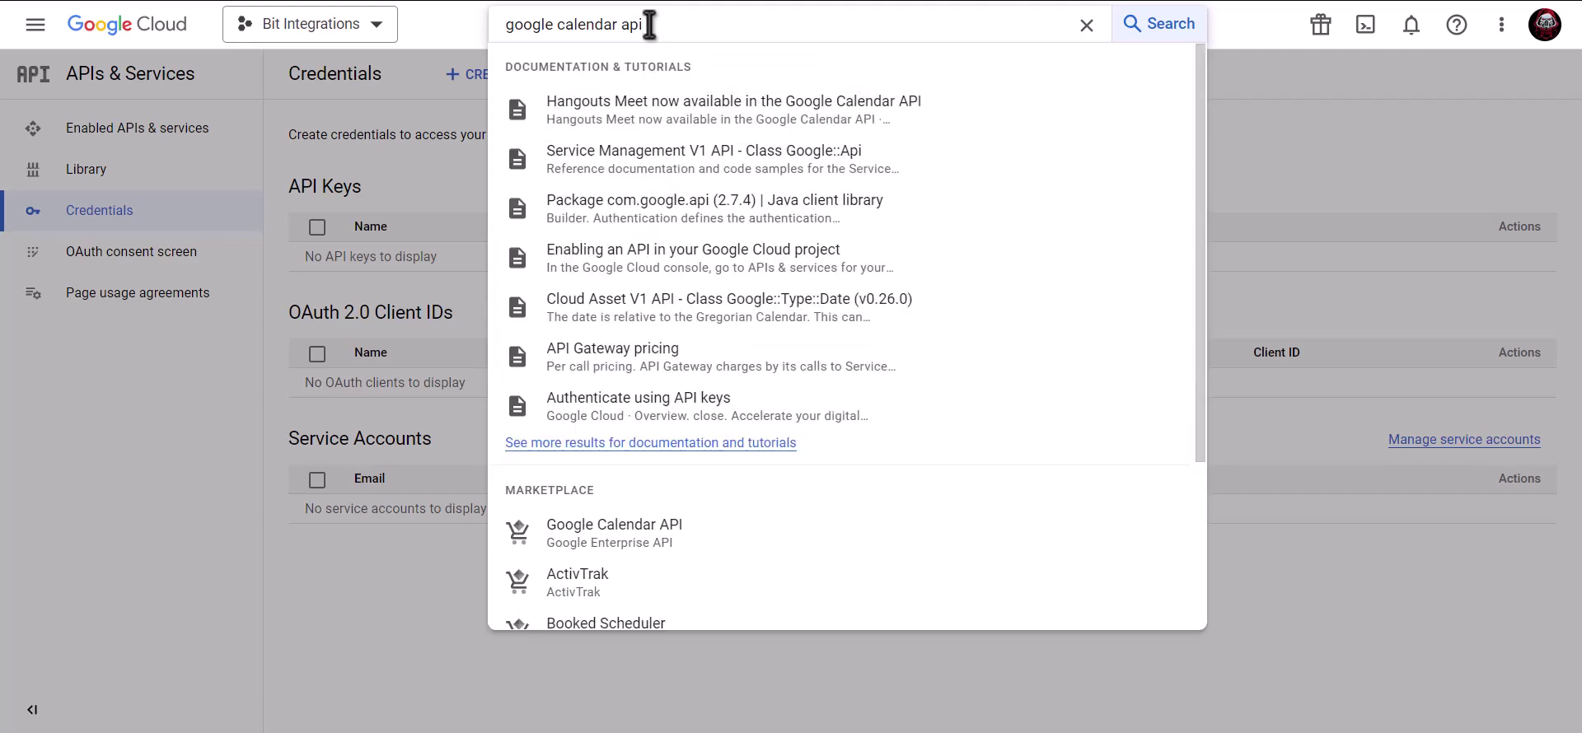
left_click(656, 546)
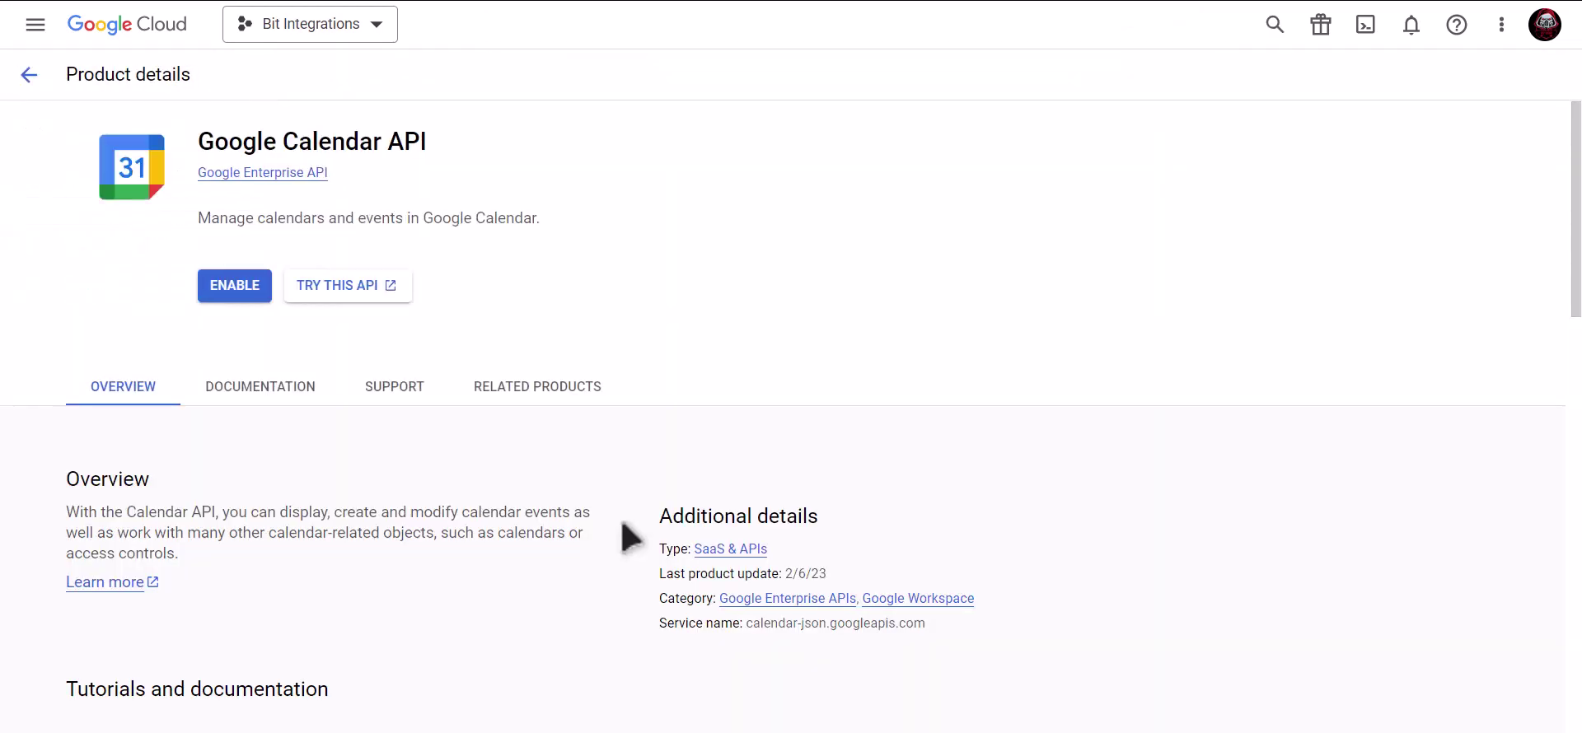
left_click(238, 288)
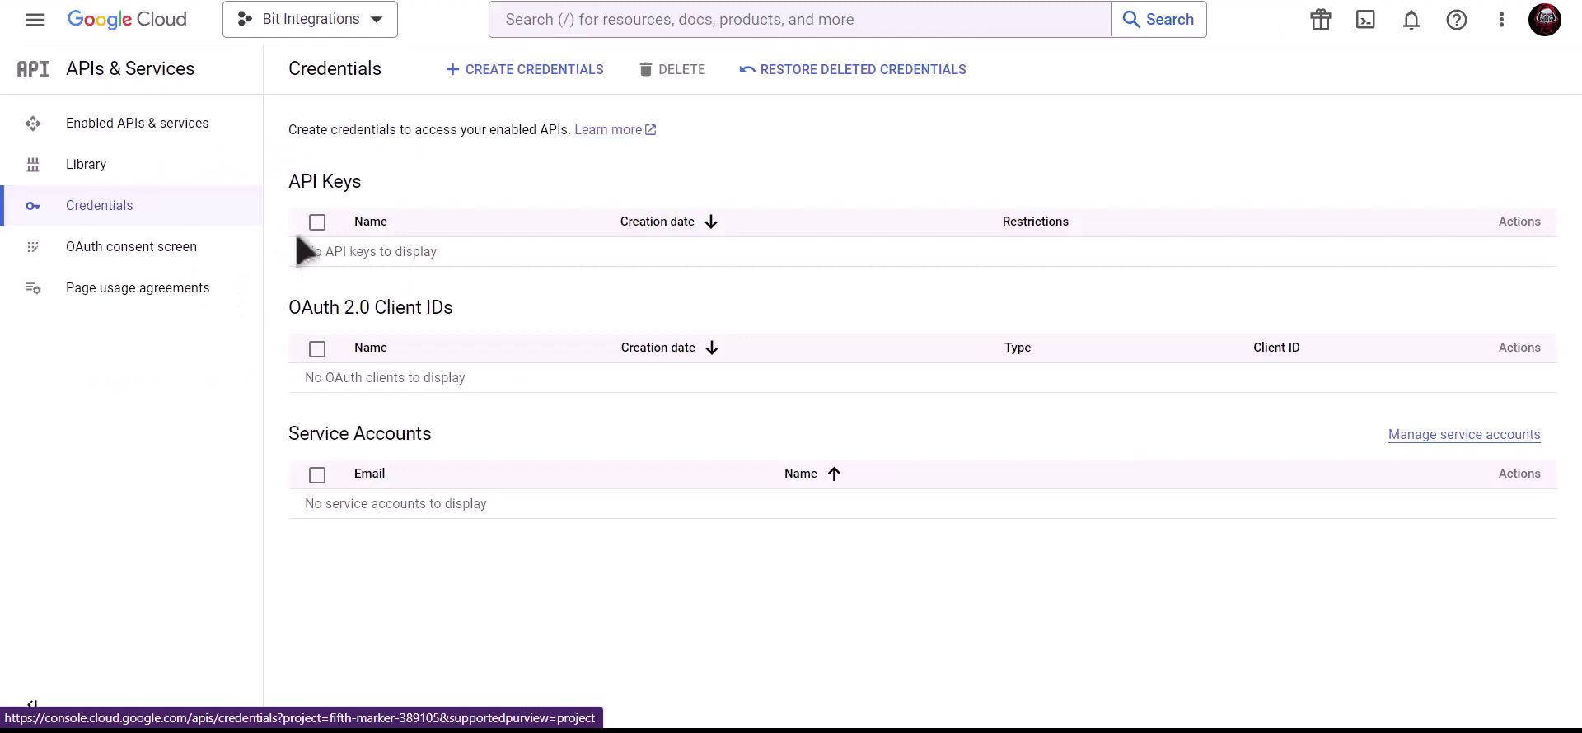
Step: Create a Web application OAuth client ID named Bit Integrations
left_click(534, 73)
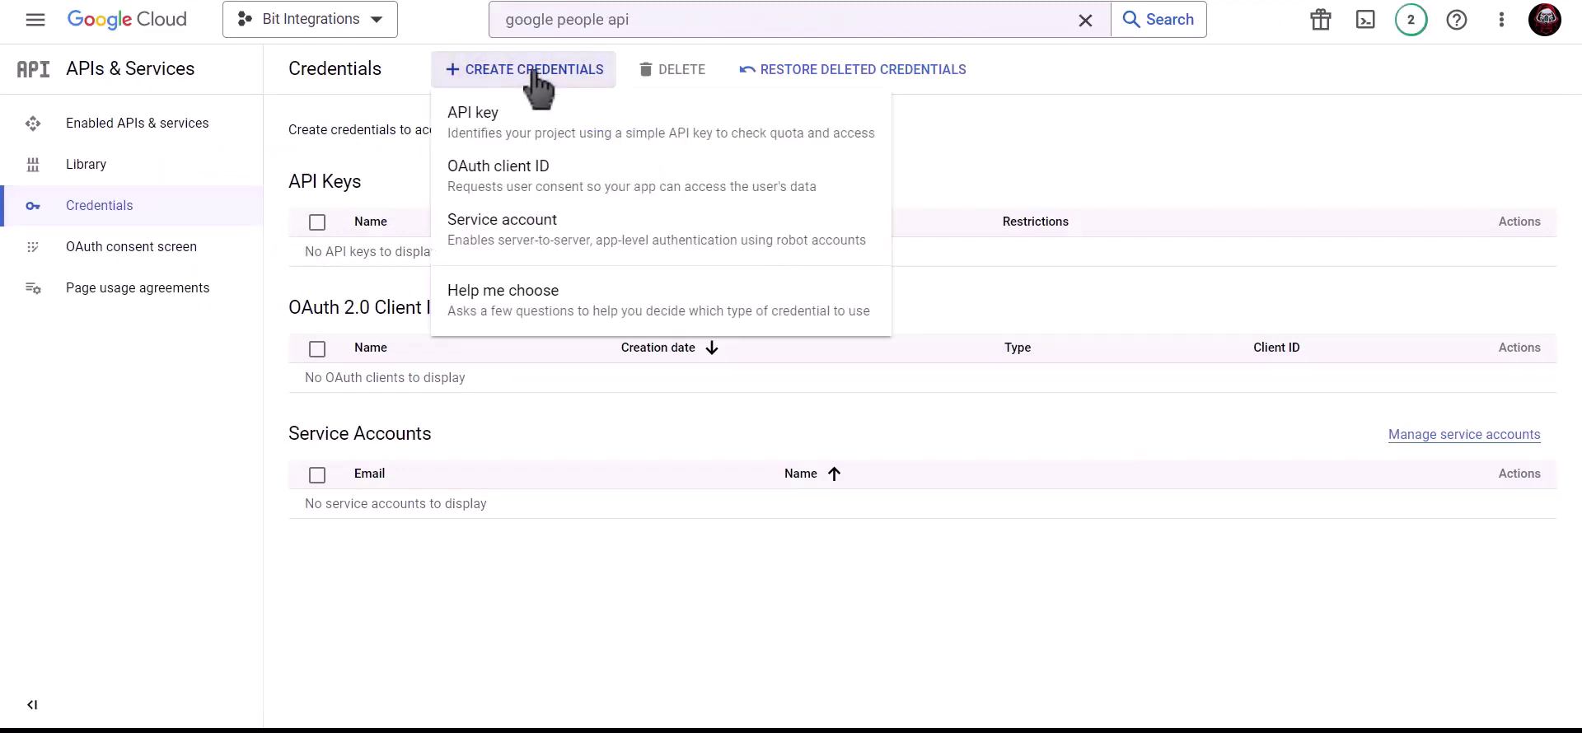
left_click(657, 196)
left_click(486, 223)
left_click(416, 241)
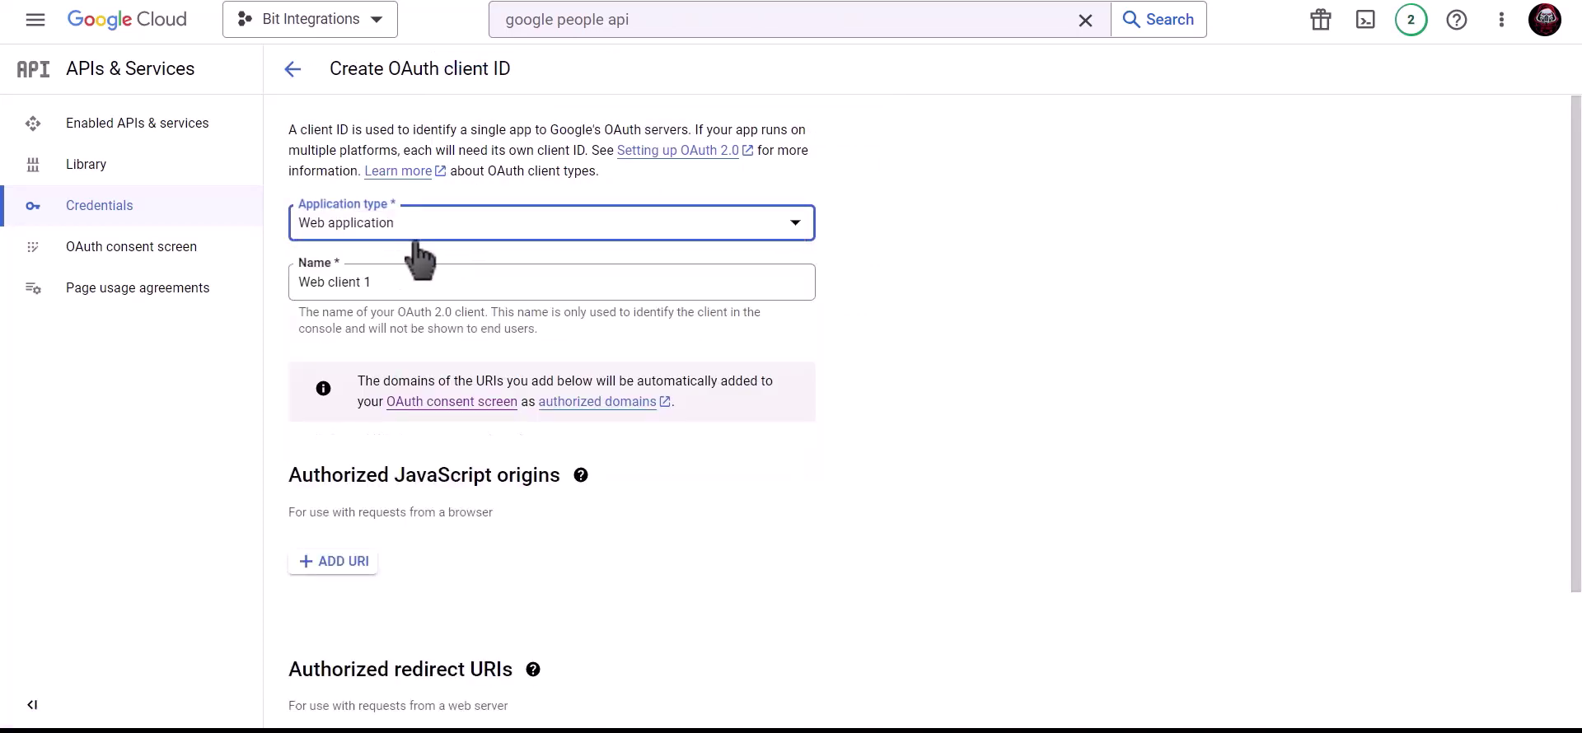
left_click(409, 278)
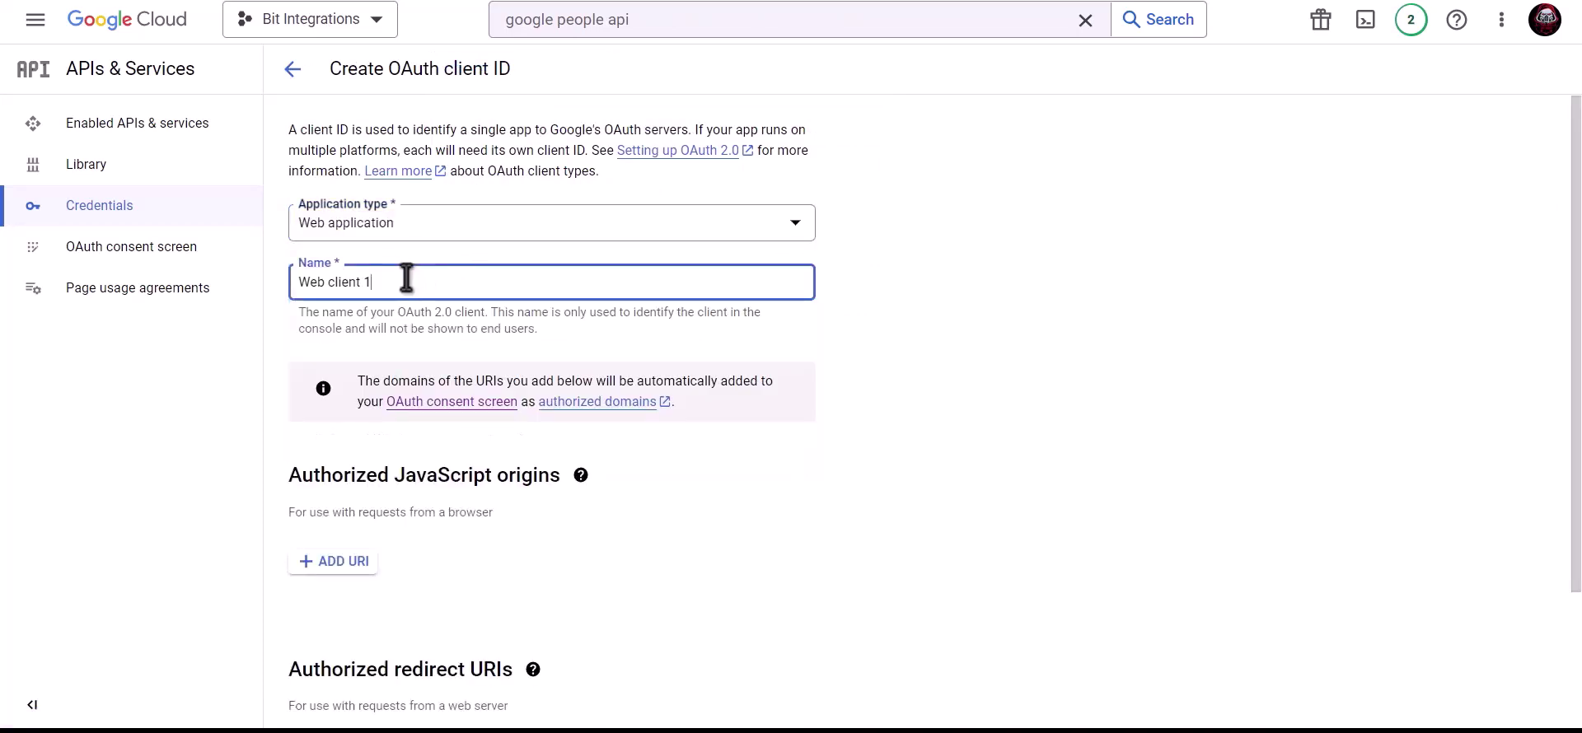
triple_click(444, 281)
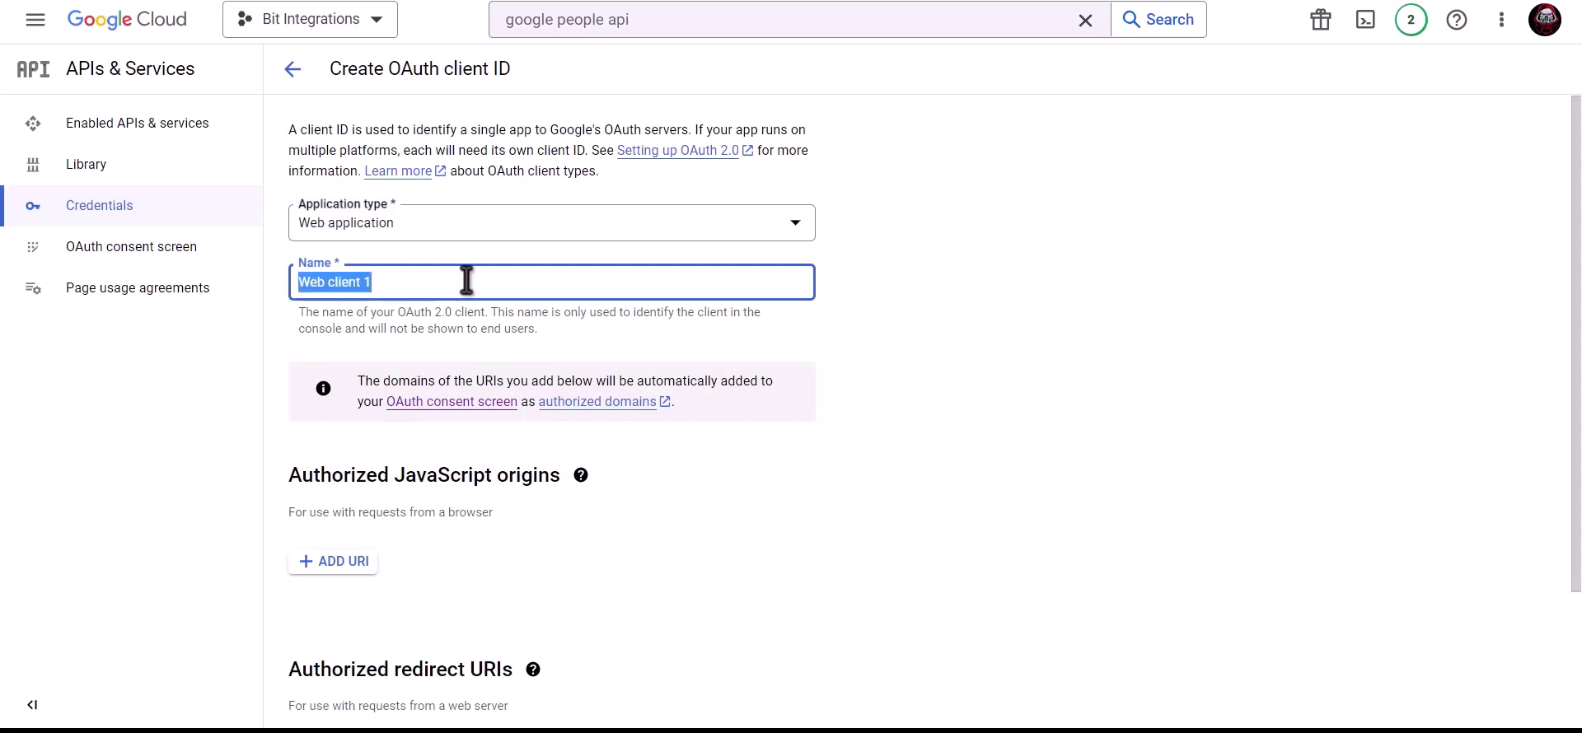
type("Bit Integrations")
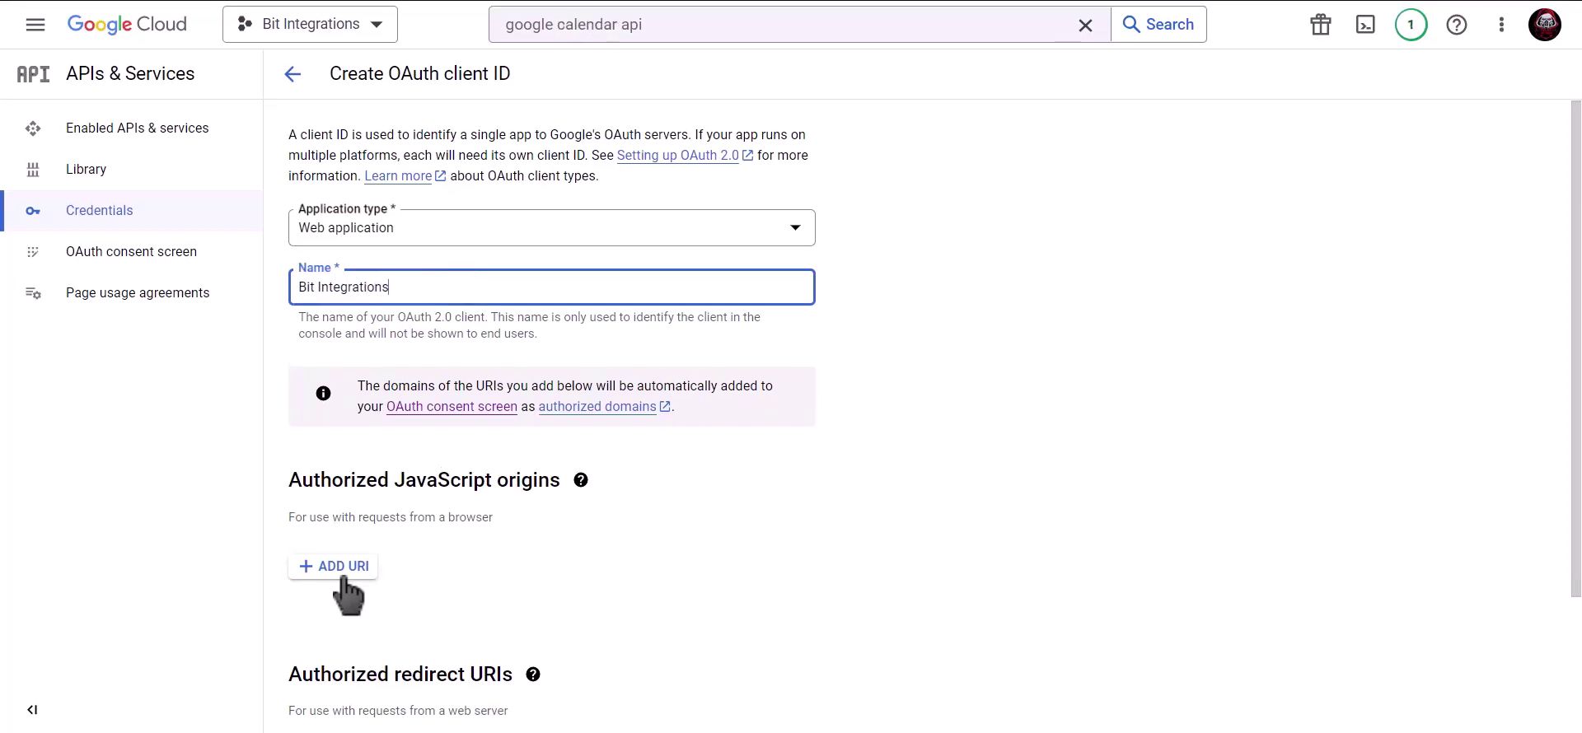
Step: Add the site's homepage URL as JavaScript origin and its redirect URI as authorized redirect
left_click(334, 564)
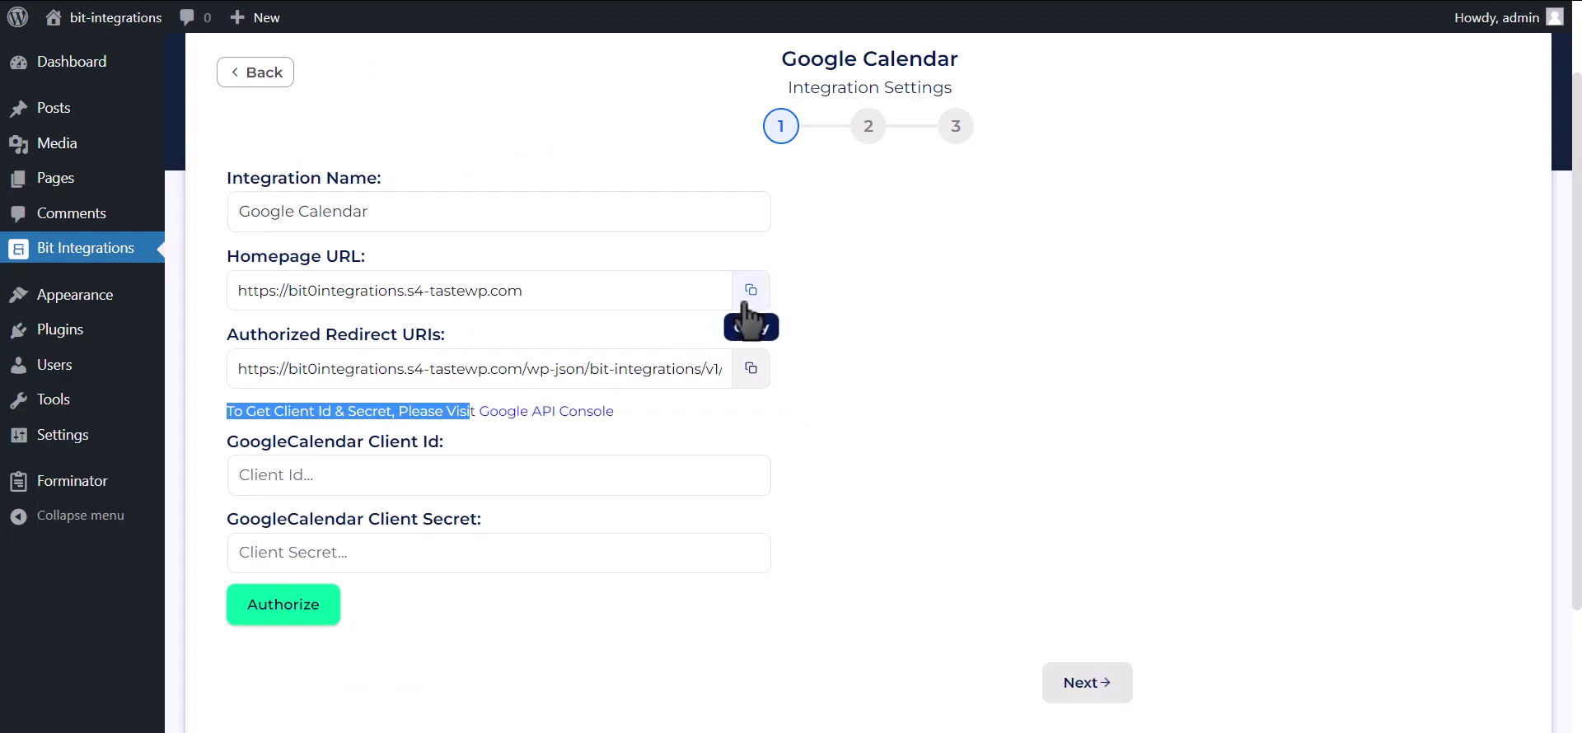
left_click(746, 295)
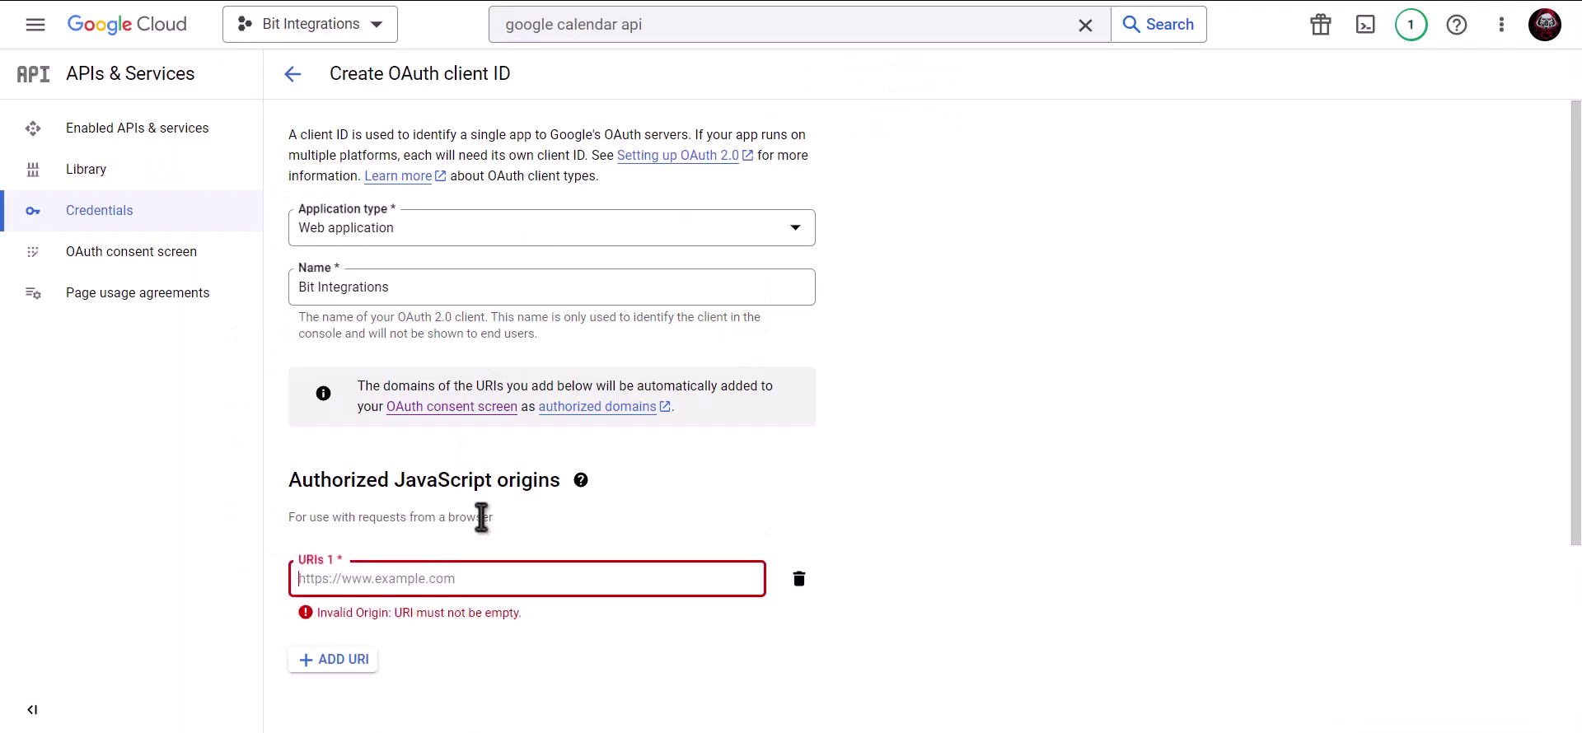
key("ctrl+v")
scroll(483, 462, "down", 3)
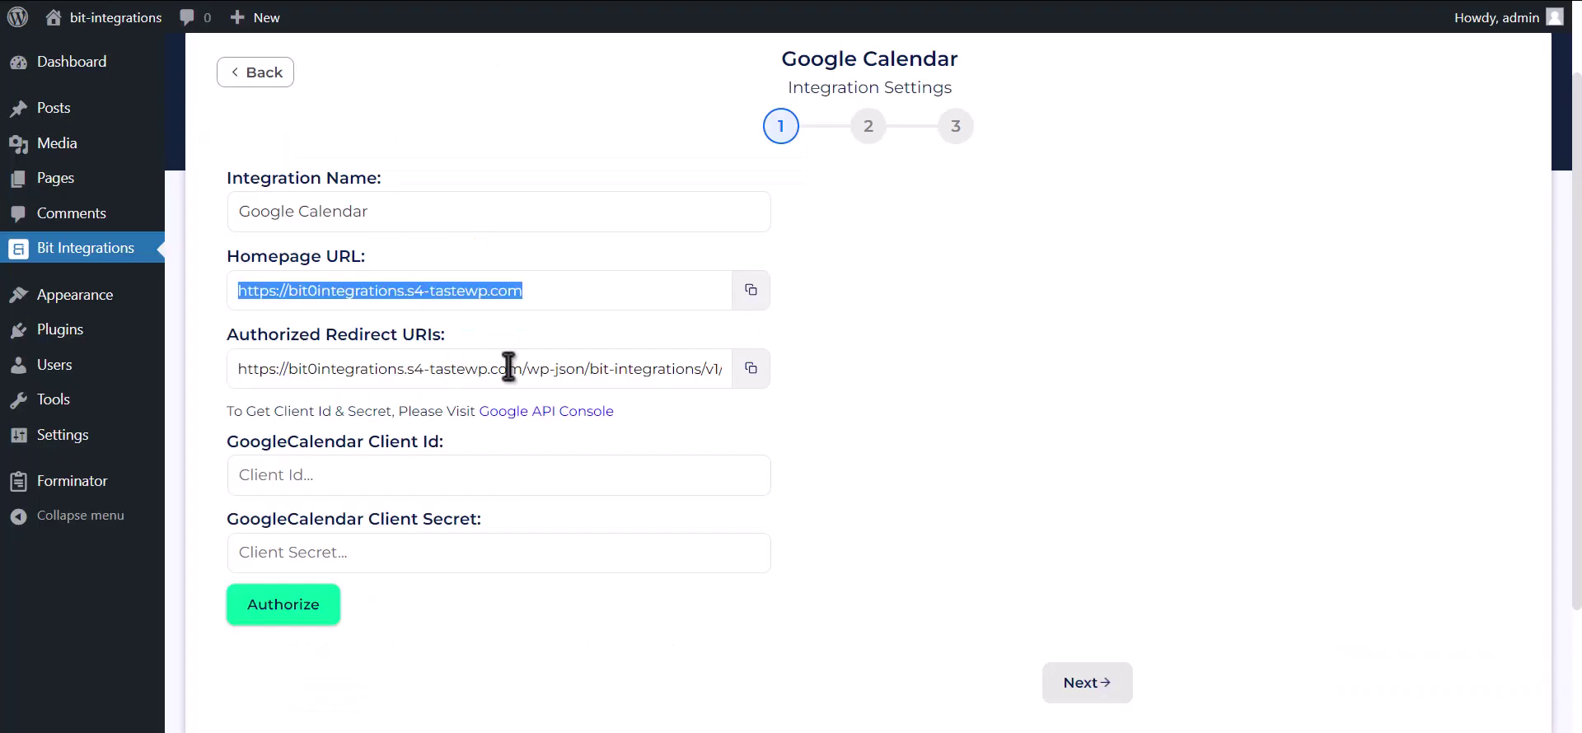
left_click(749, 372)
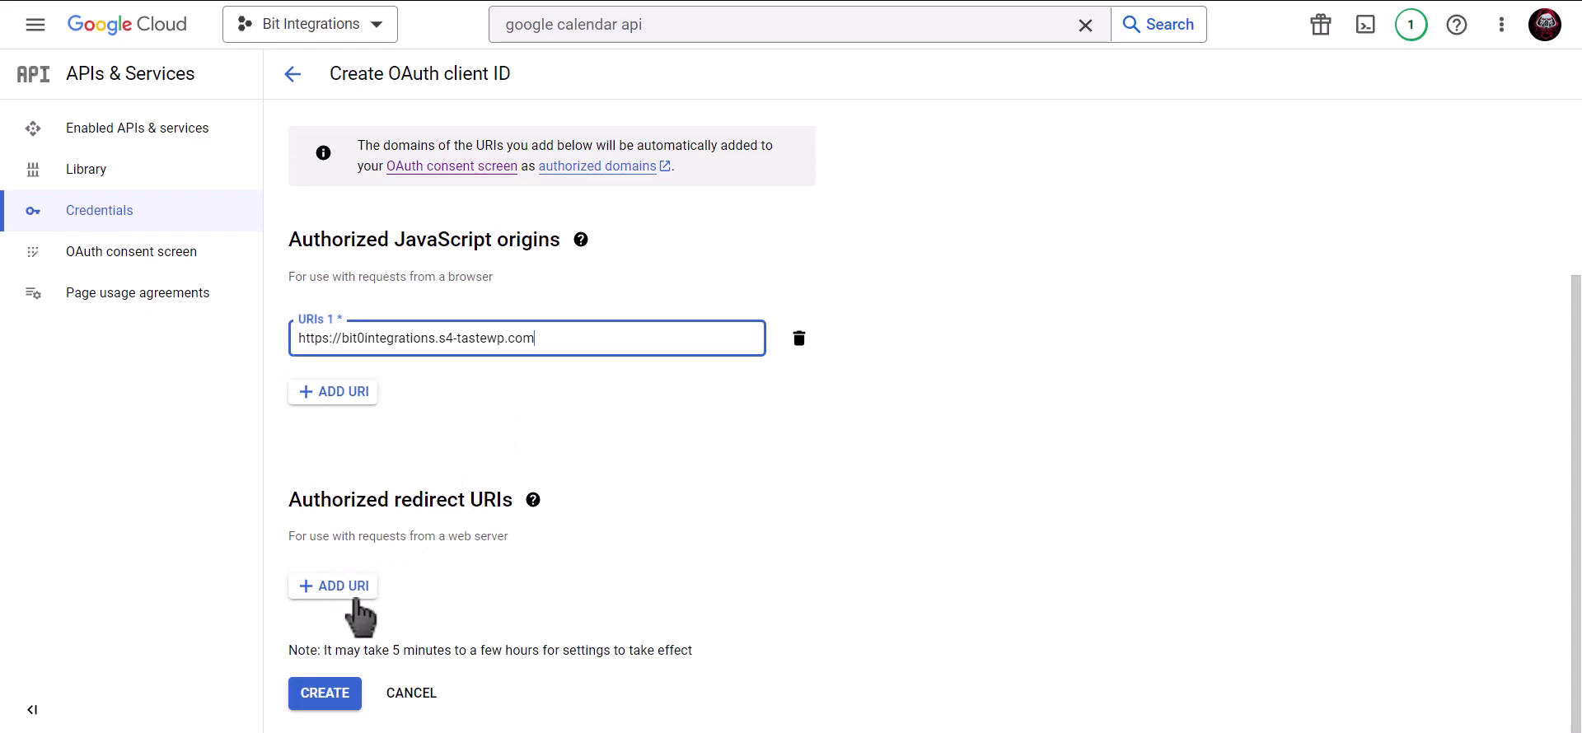
left_click(366, 593)
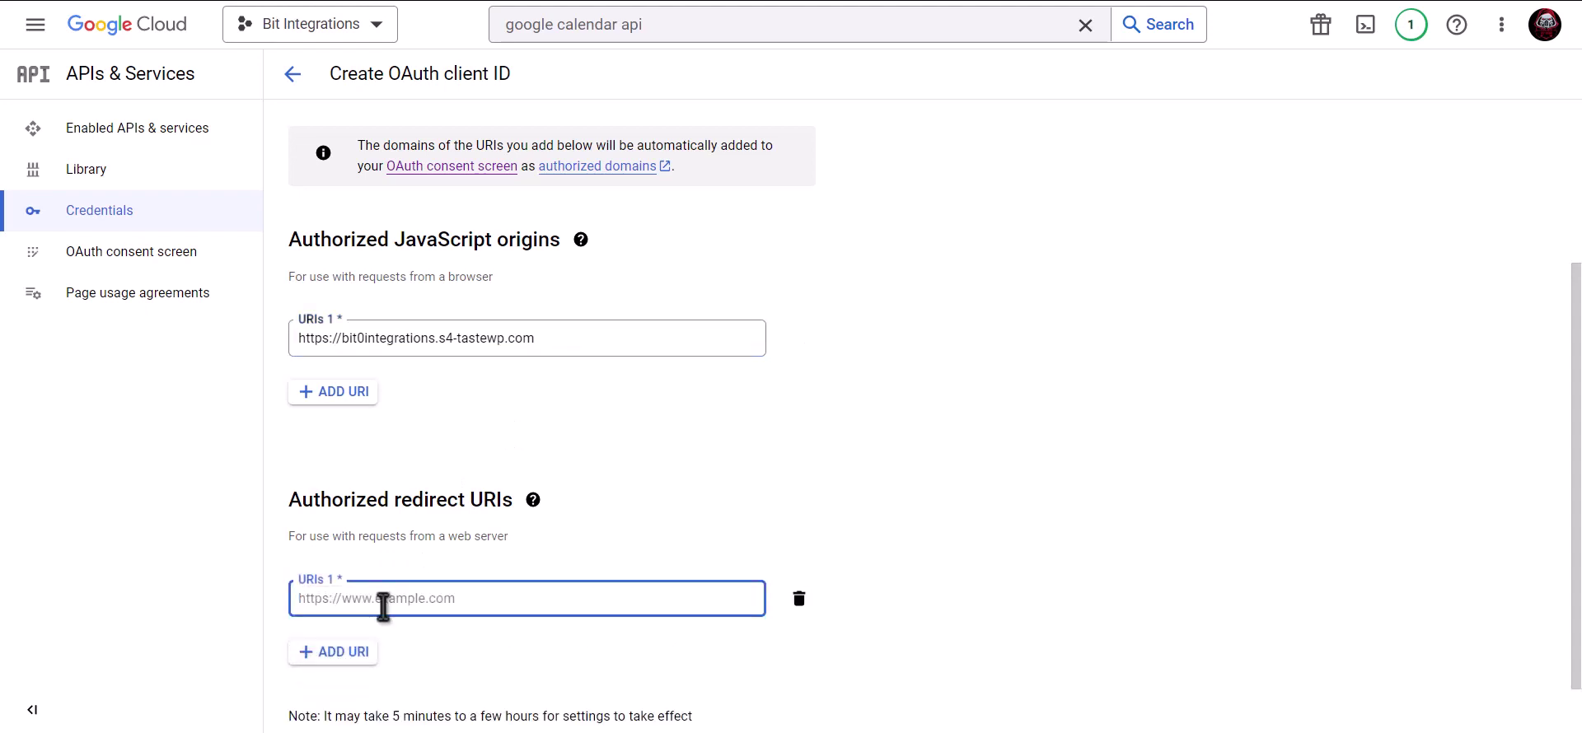
key("ctrl+v")
scroll(528, 504, "down", 1)
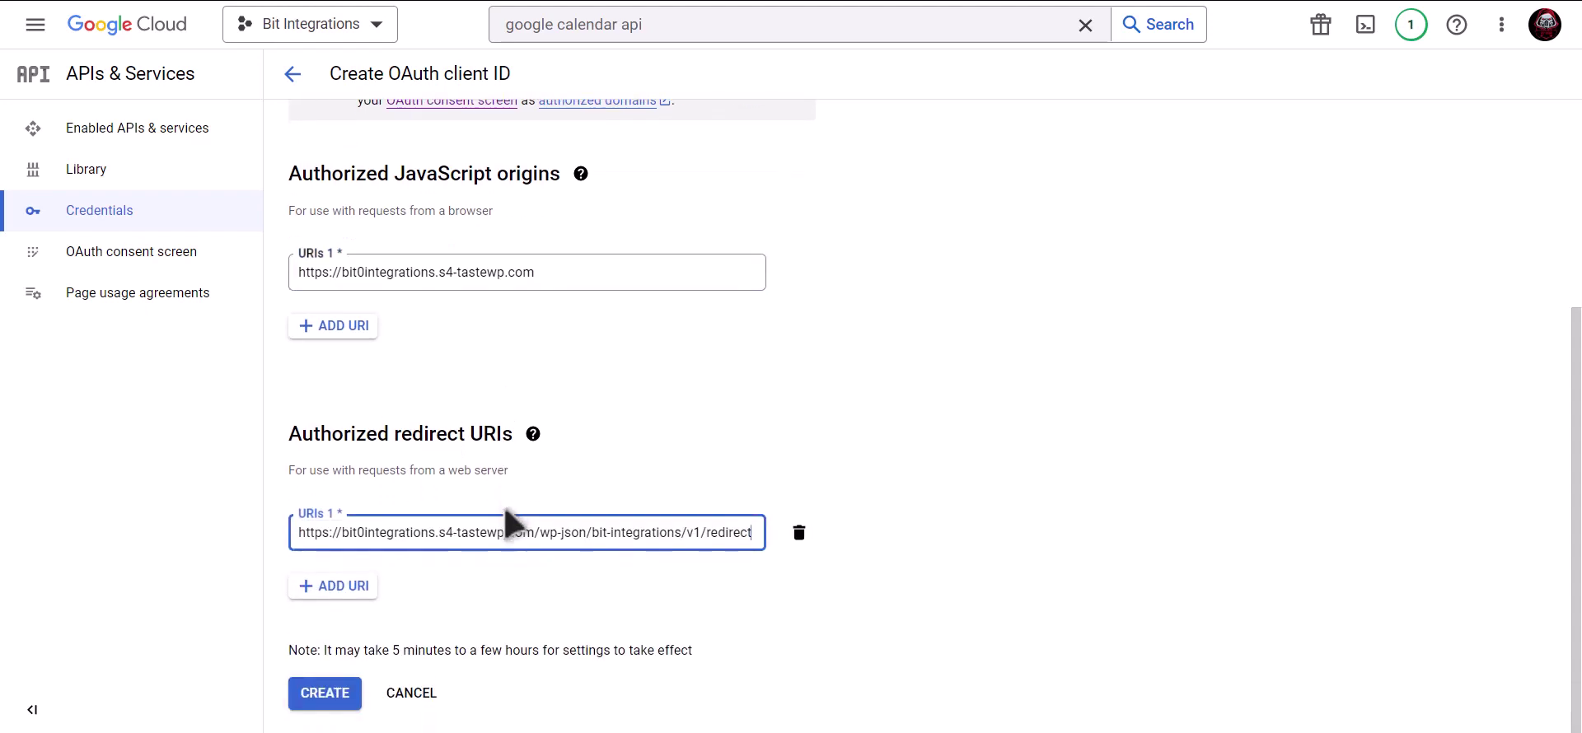
Step: Create the OAuth client and paste its client ID and secret into Bit Integrations
left_click(330, 694)
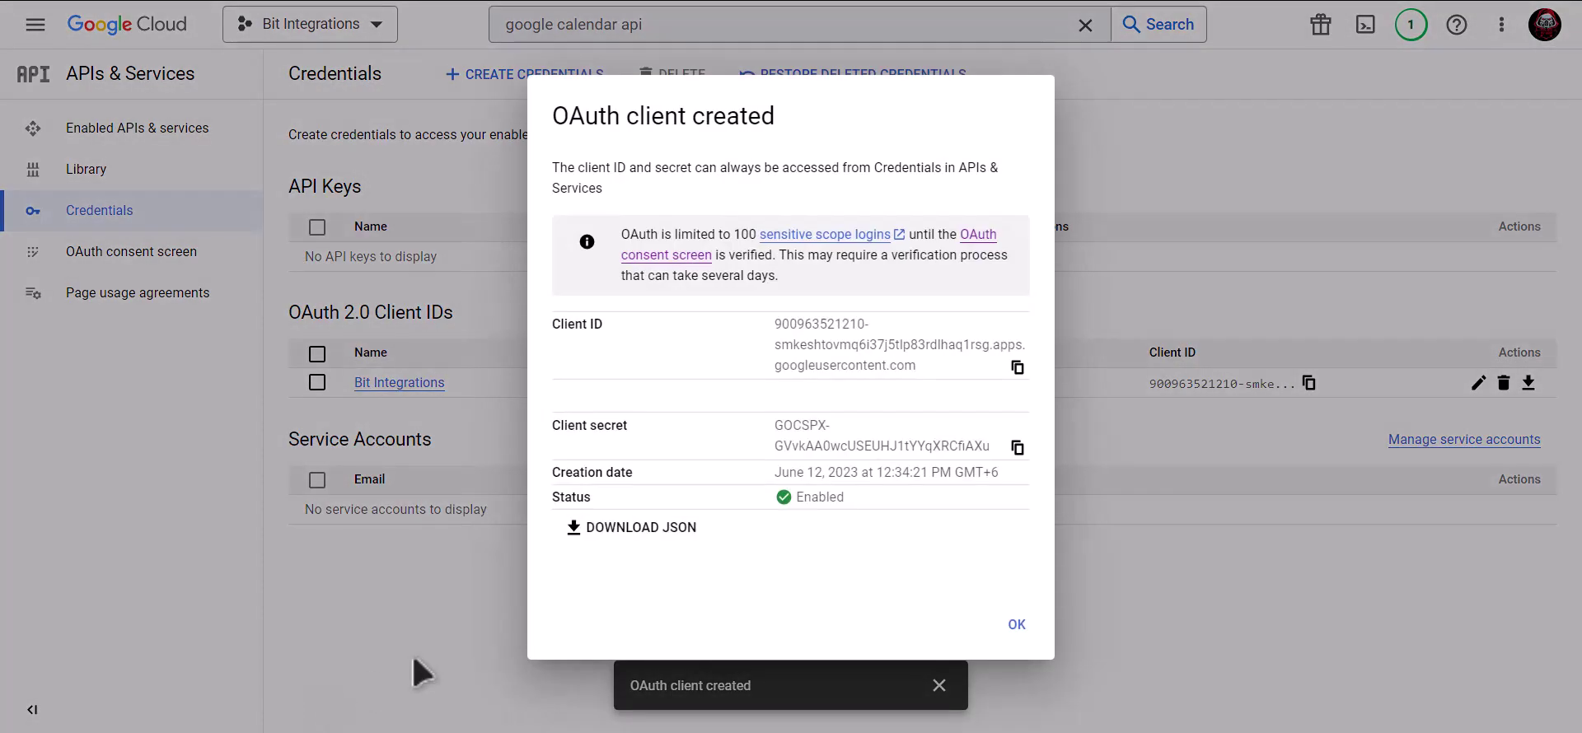
left_click(1017, 367)
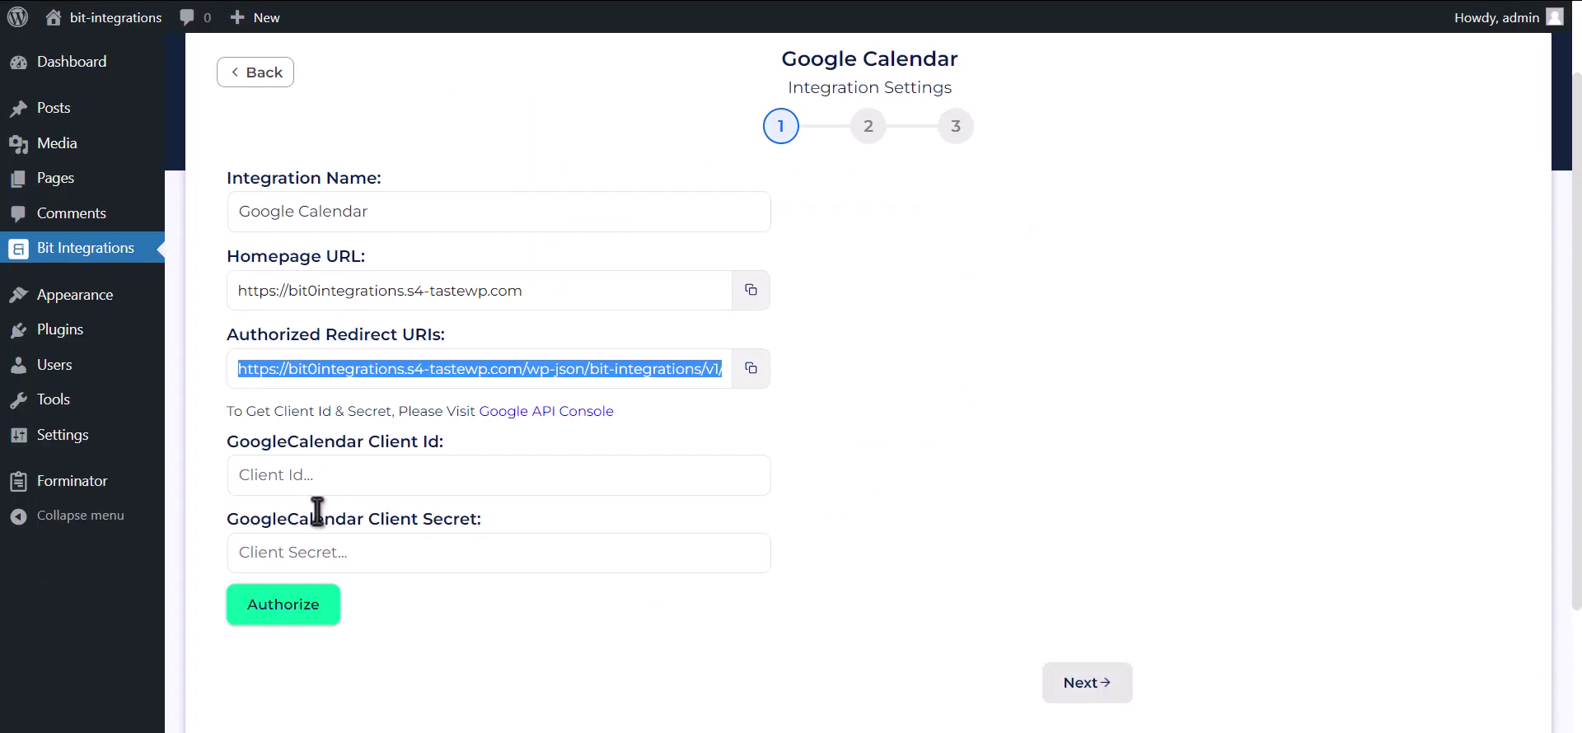
left_click(347, 476)
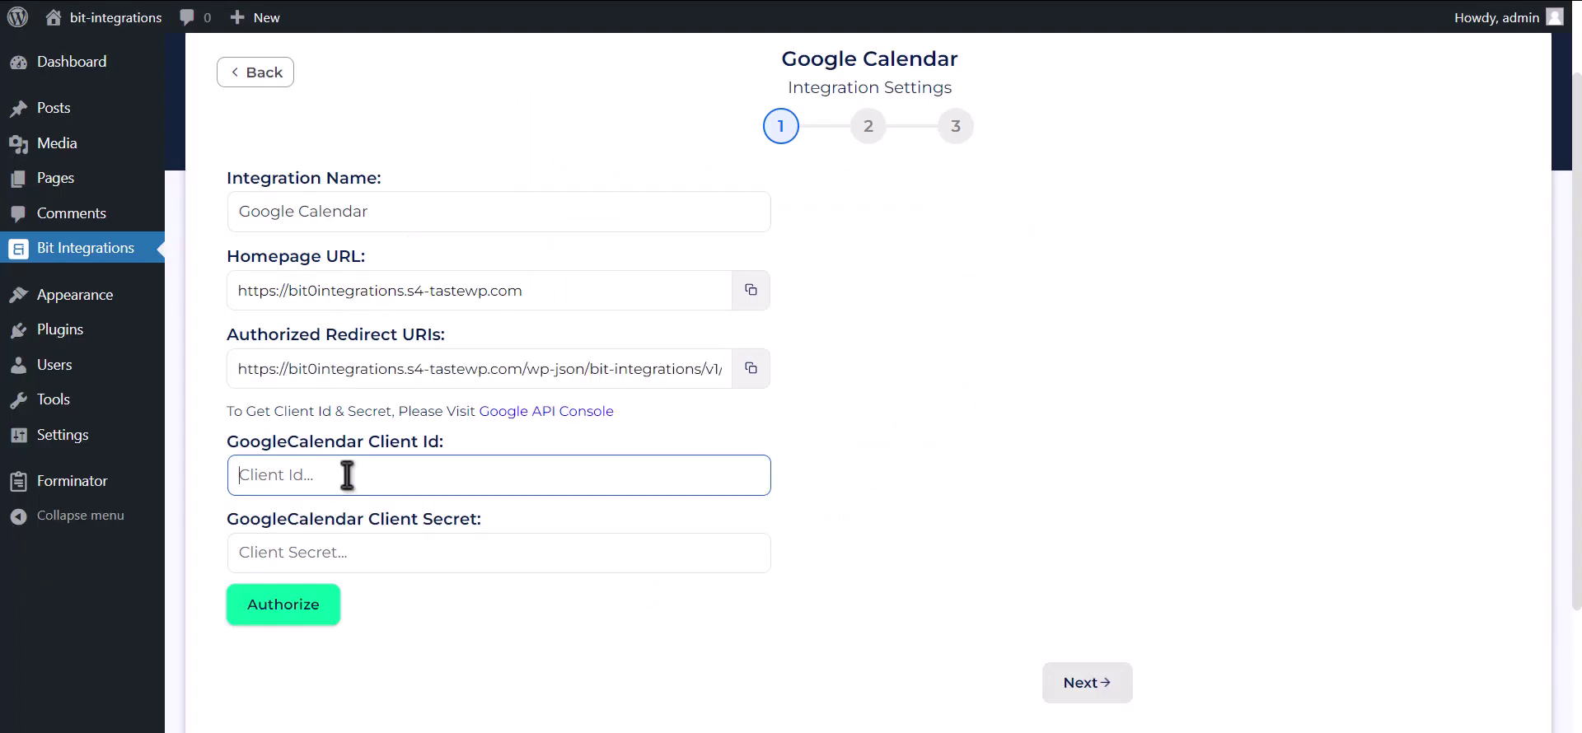
key("ctrl+v")
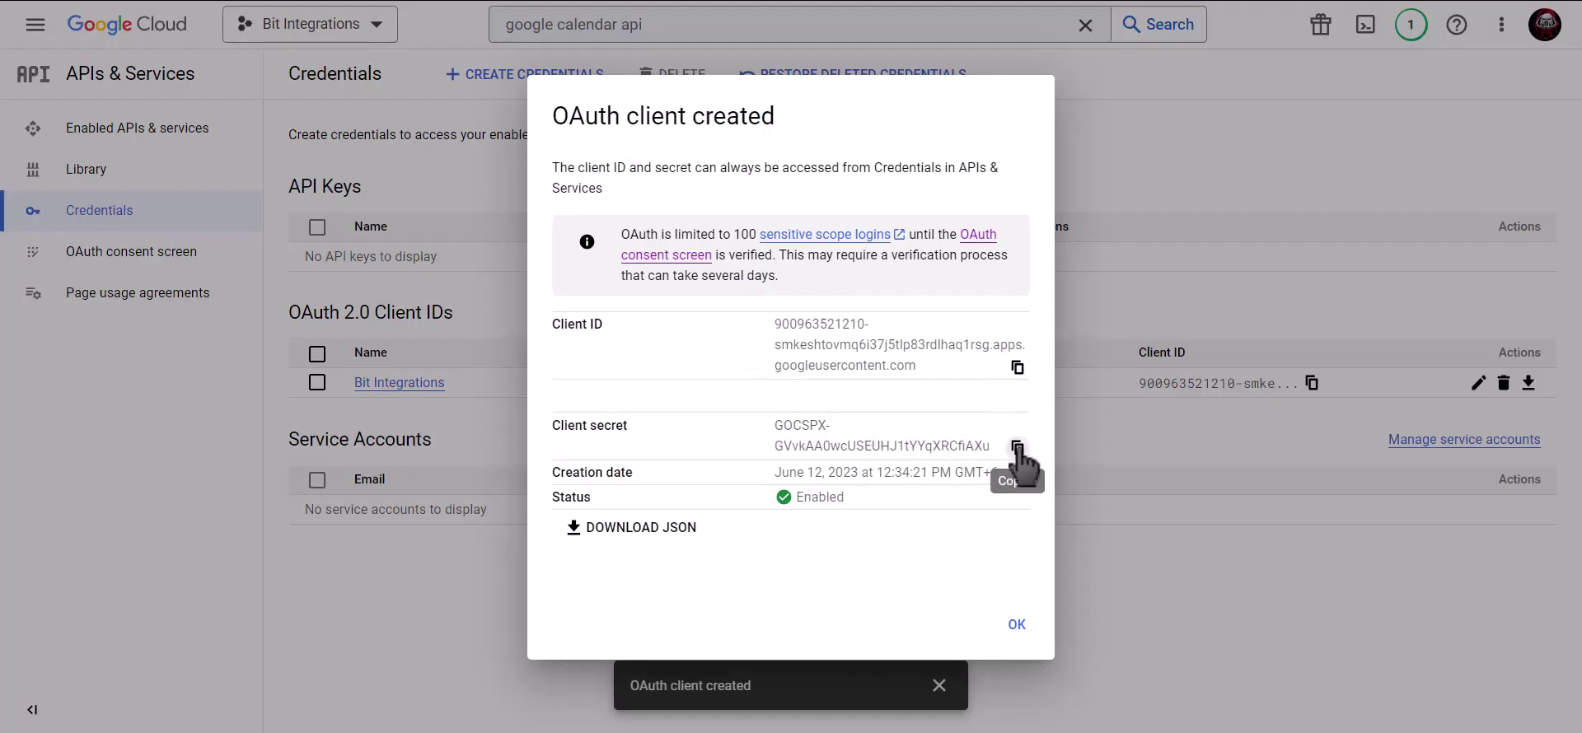
left_click(1016, 447)
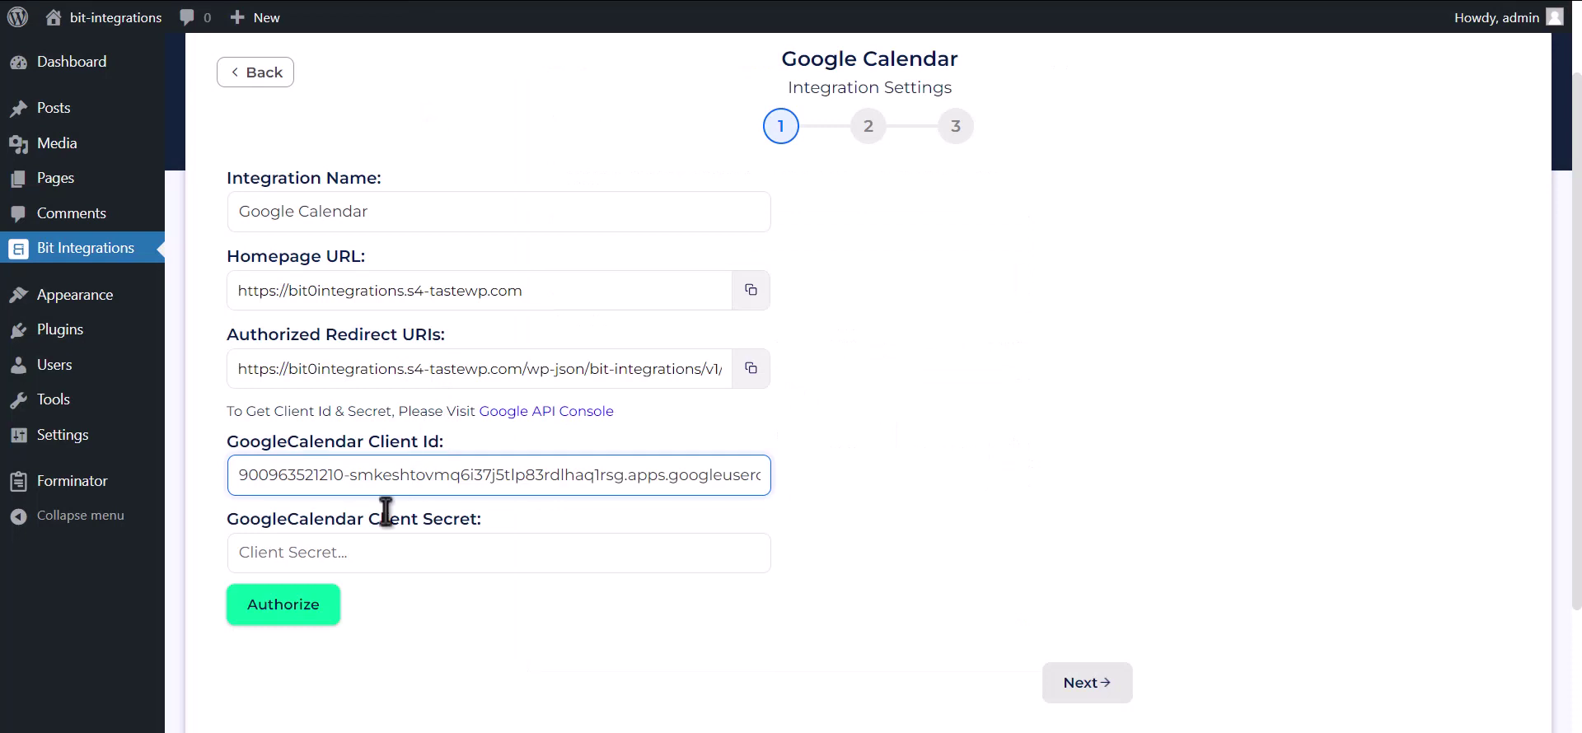
left_click(383, 548)
key("ctrl+v")
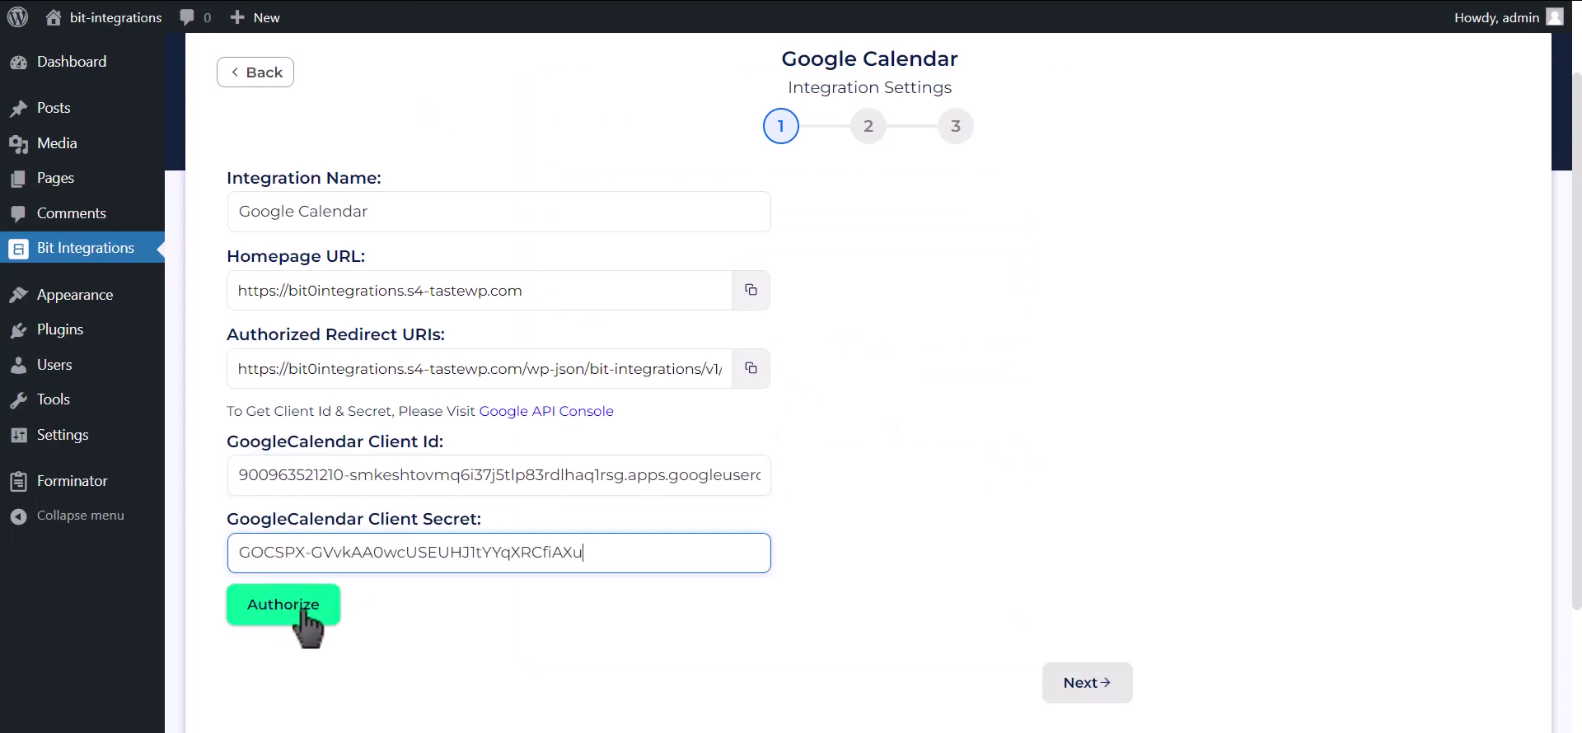
Step: Authorize with the Google account, proceeding past the unverified app warning
left_click(262, 605)
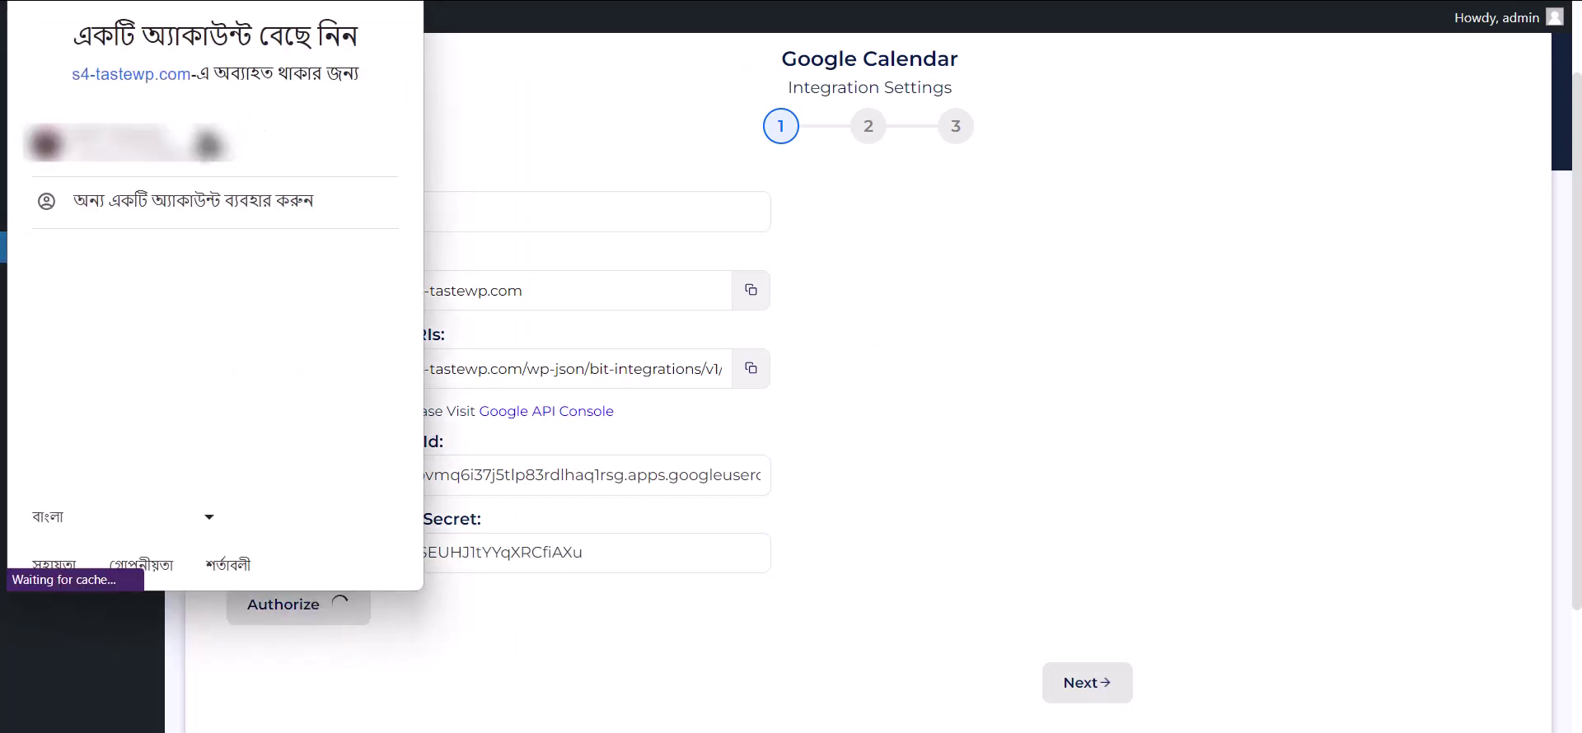
left_click(293, 162)
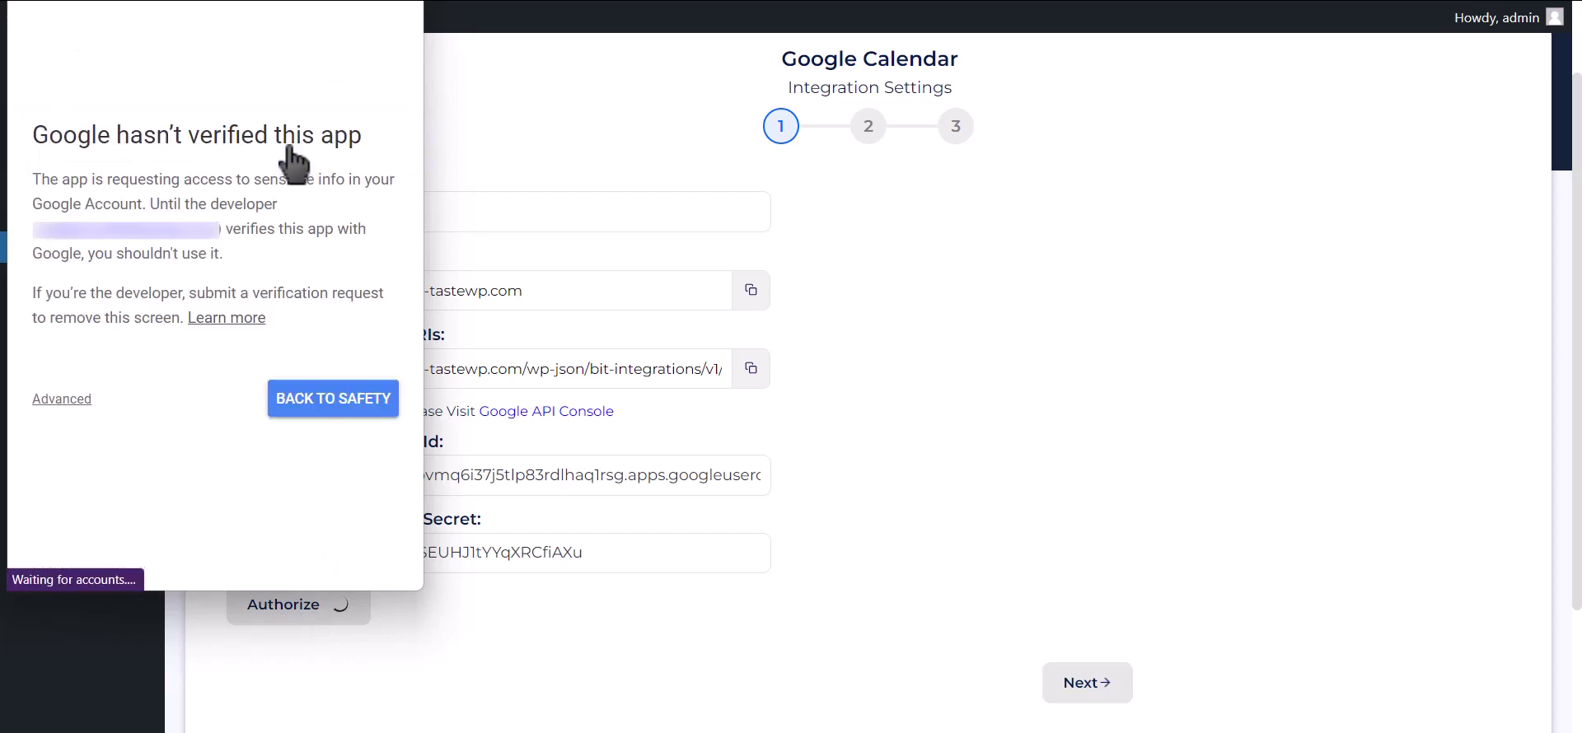
left_click(66, 400)
left_click(107, 547)
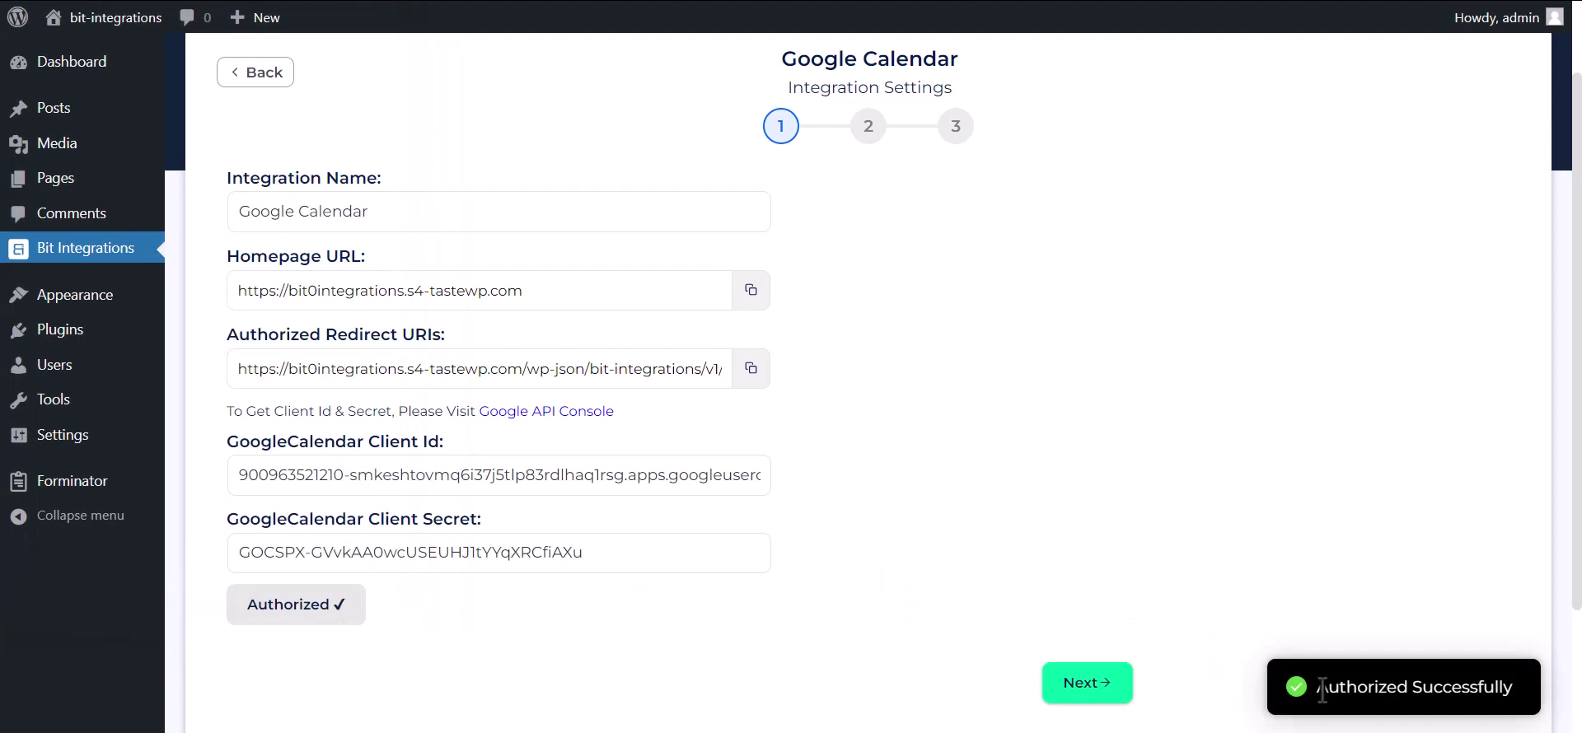
left_click_drag(1317, 686, 1539, 683)
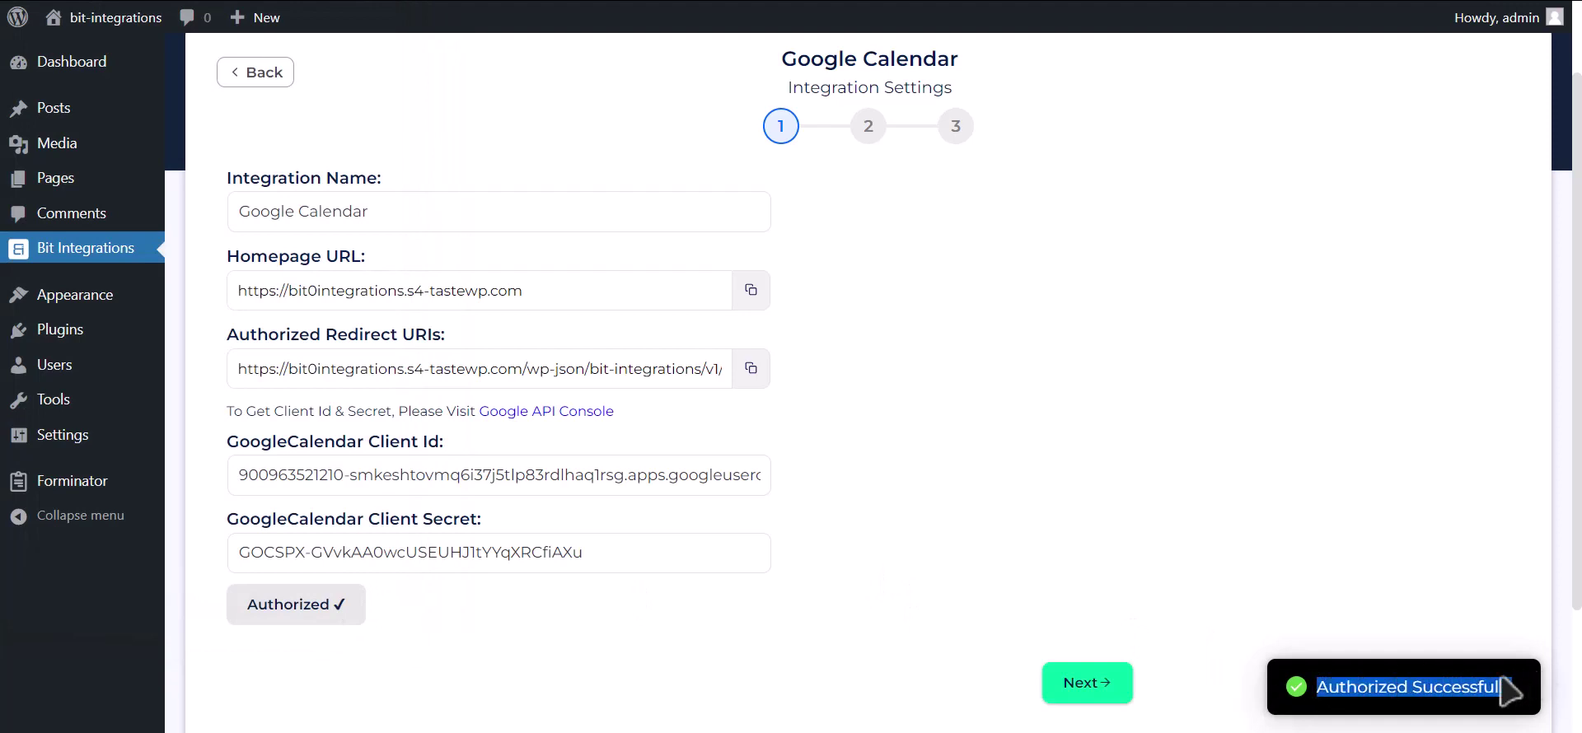
Step: Select the Bit Integrations calendar and the Asia/Dhaka time zone
left_click(1100, 686)
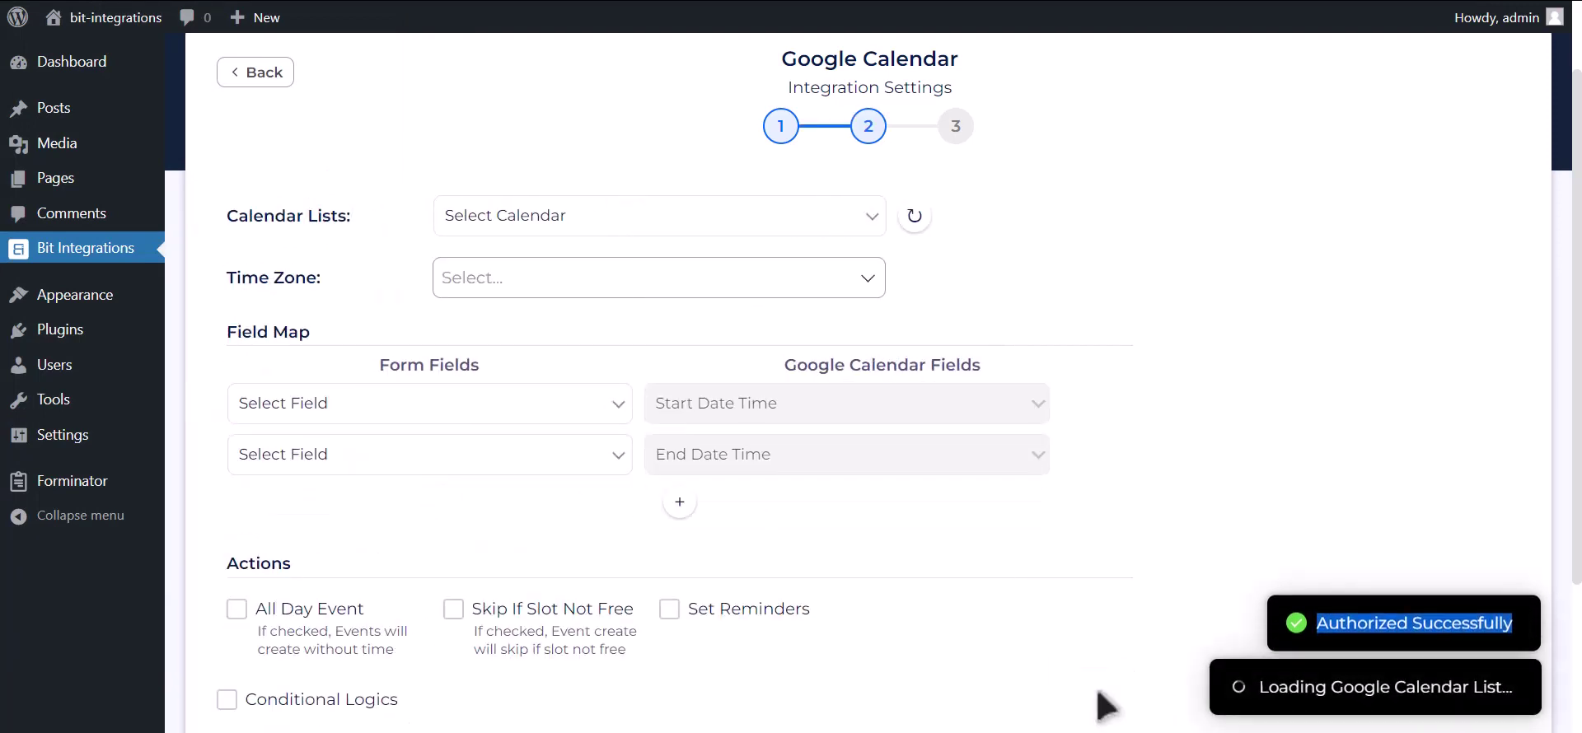
left_click(619, 216)
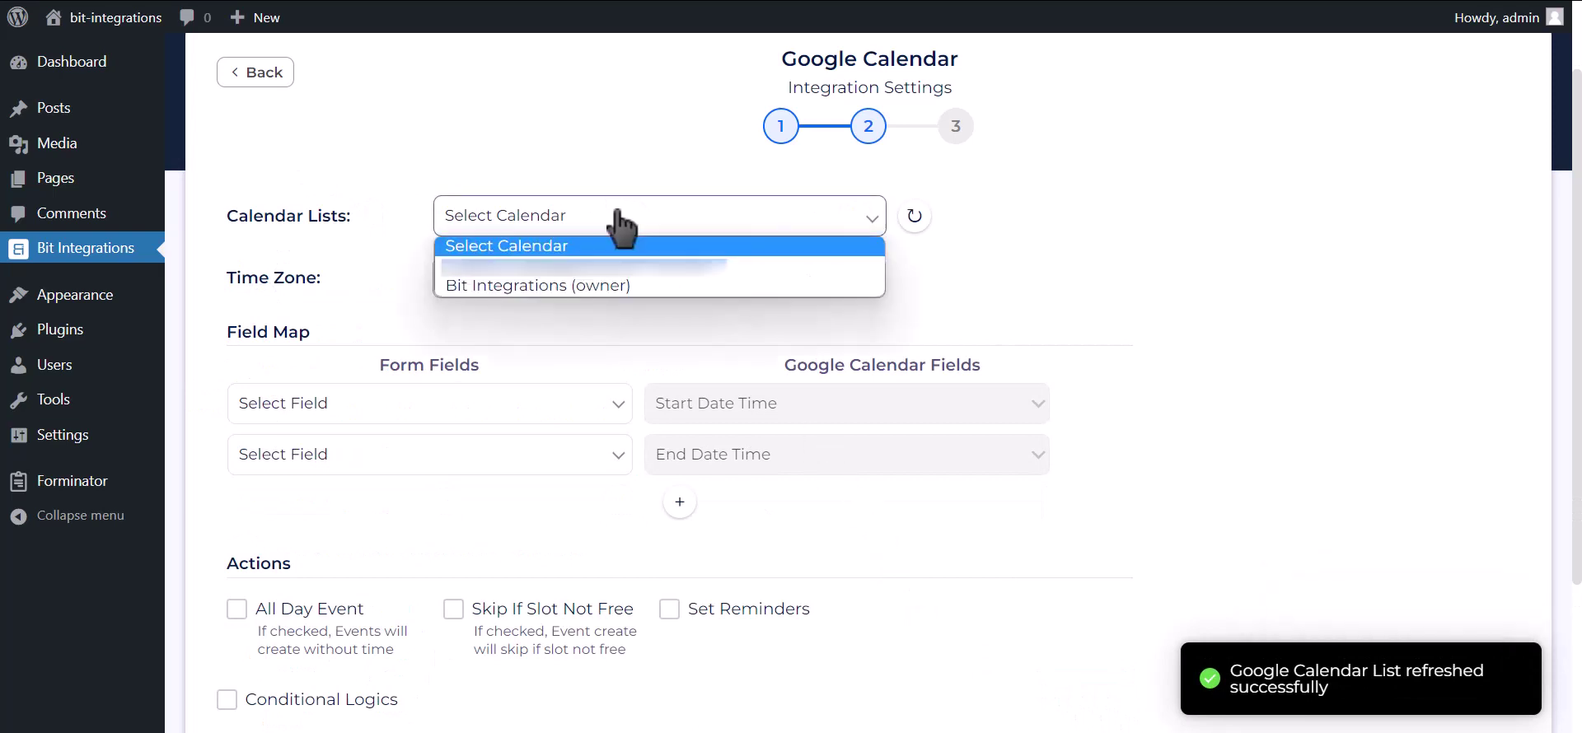
left_click(609, 287)
left_click(583, 280)
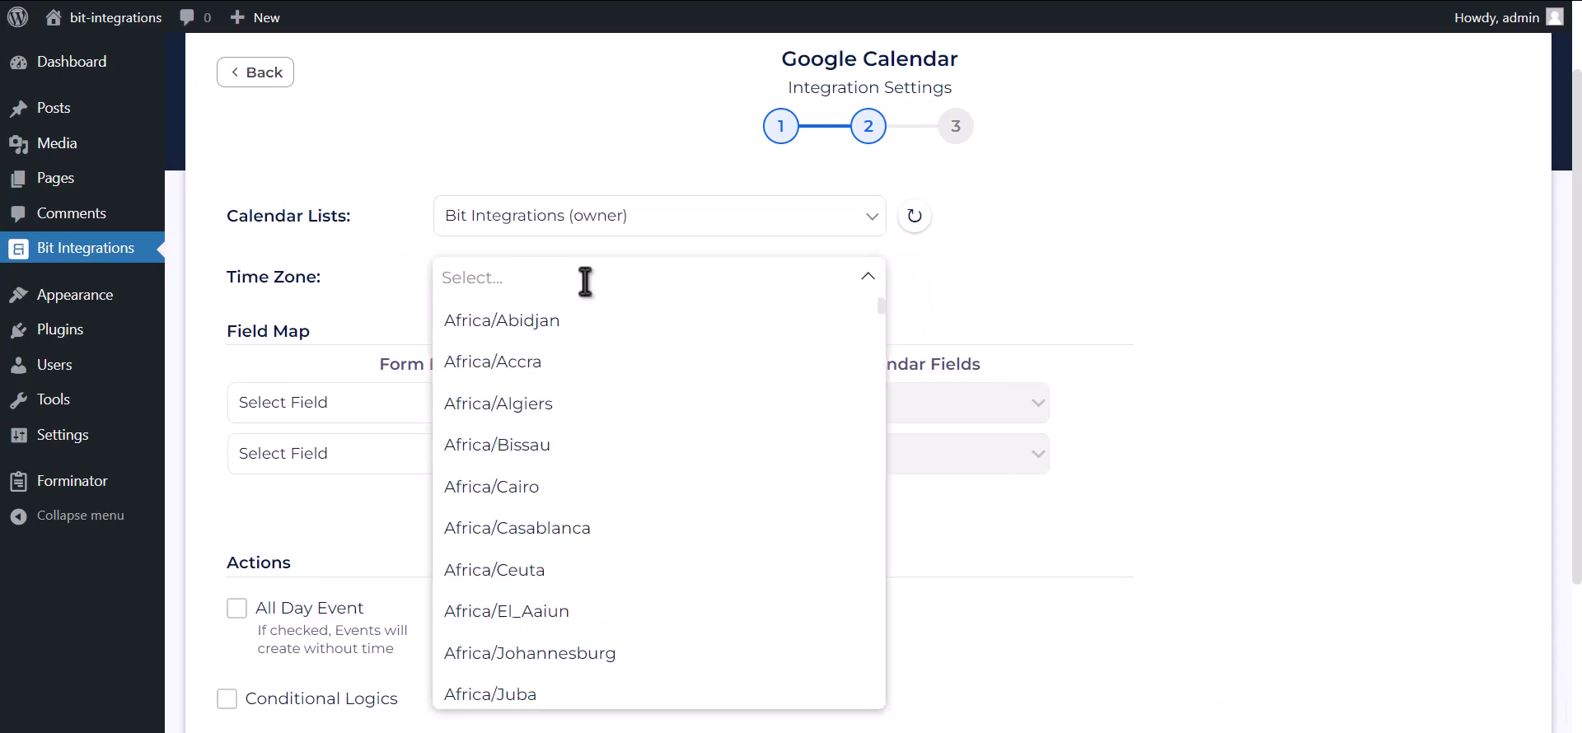
type("dhaka")
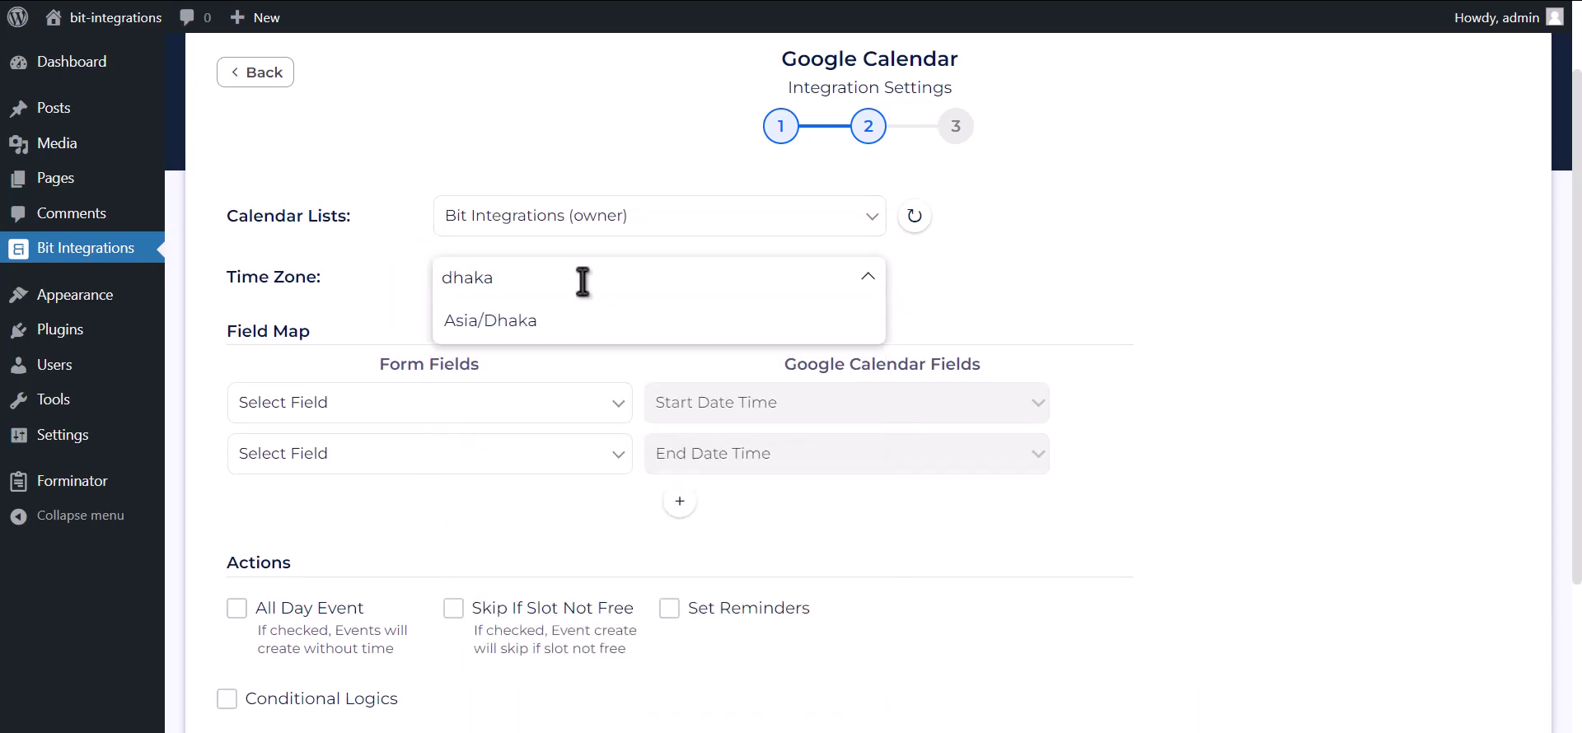
left_click(568, 323)
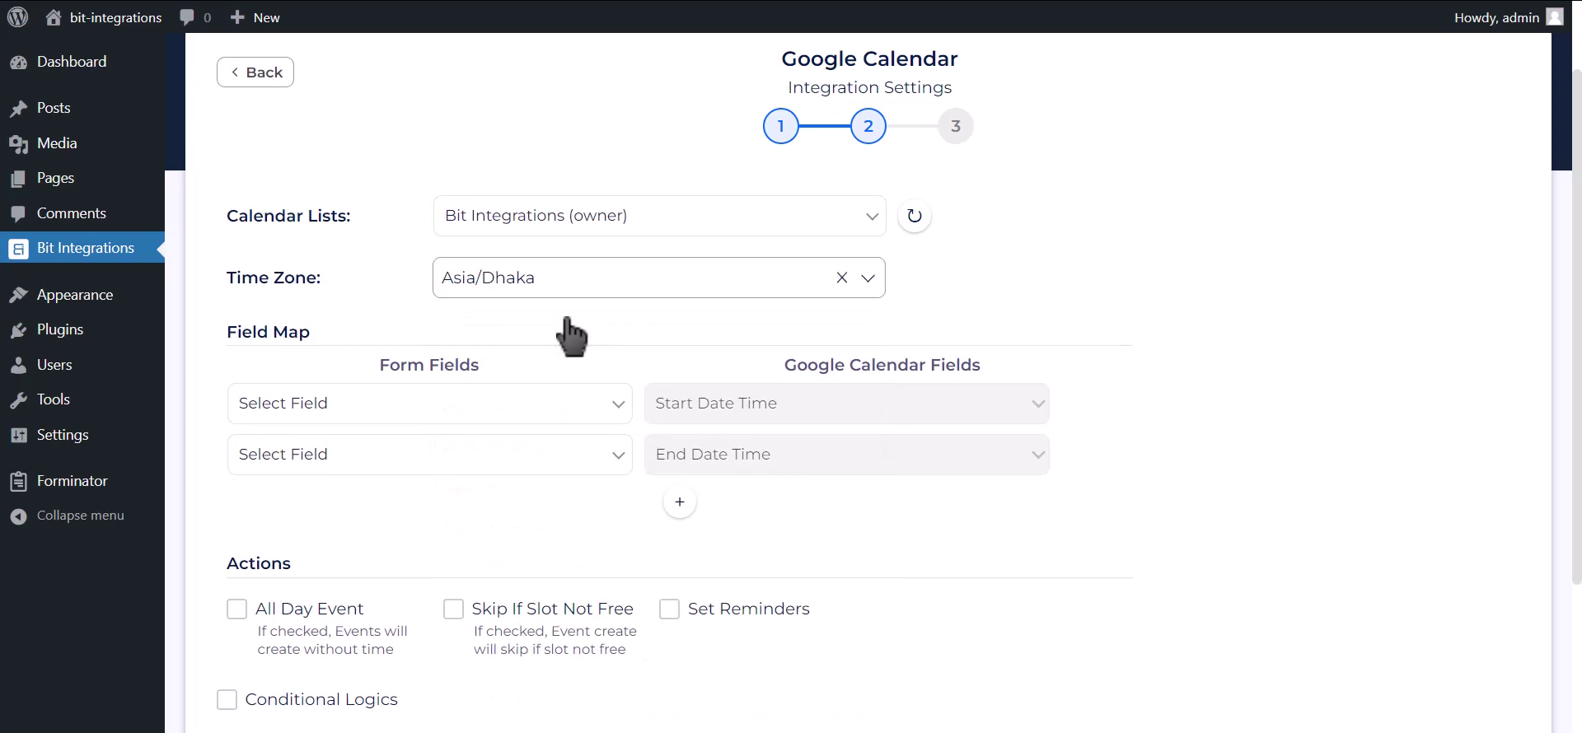
scroll(692, 395, "down", 1)
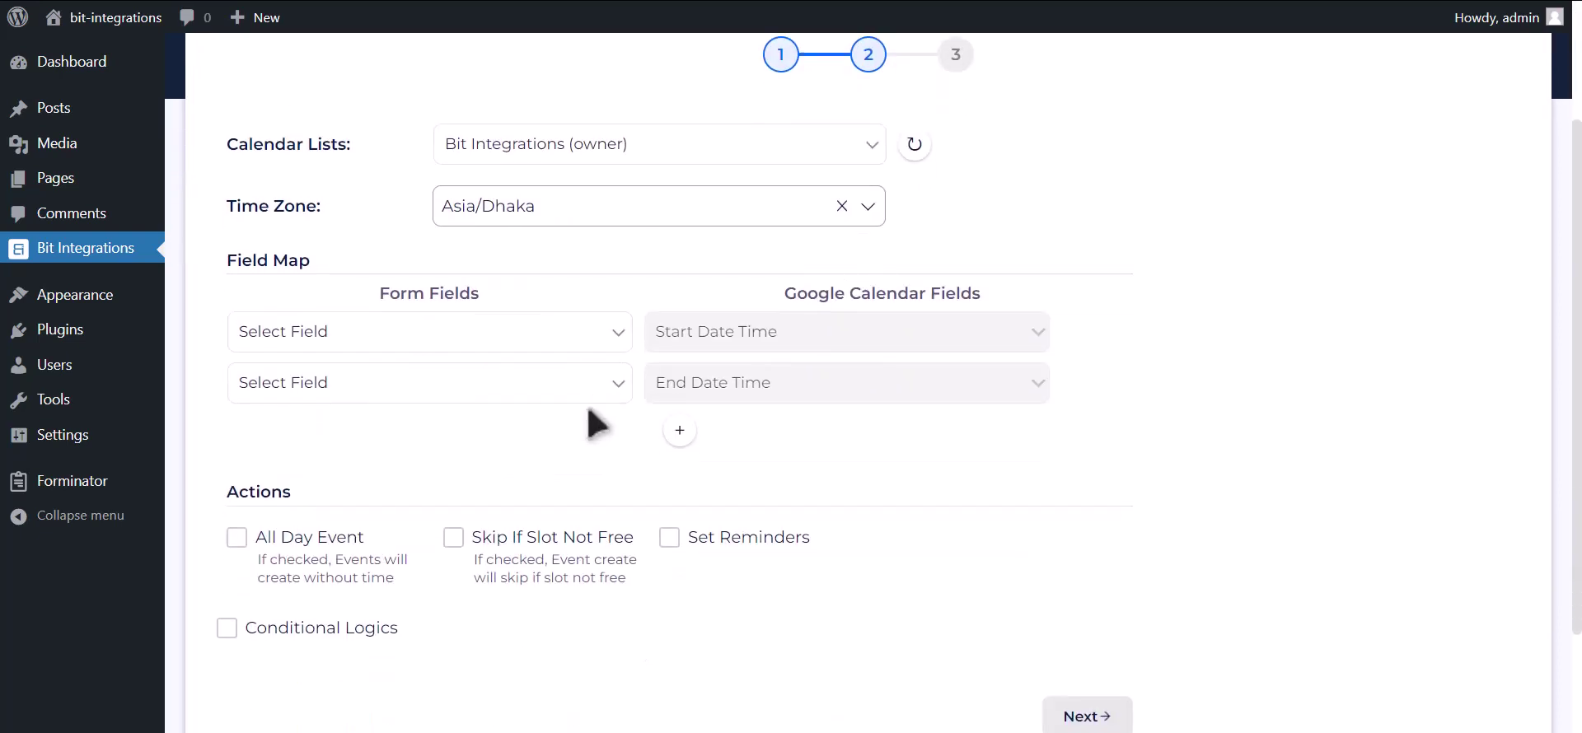
Step: Map Date-1 to the event start and end times, and Email Address-1 to Description
left_click(476, 342)
left_click(309, 465)
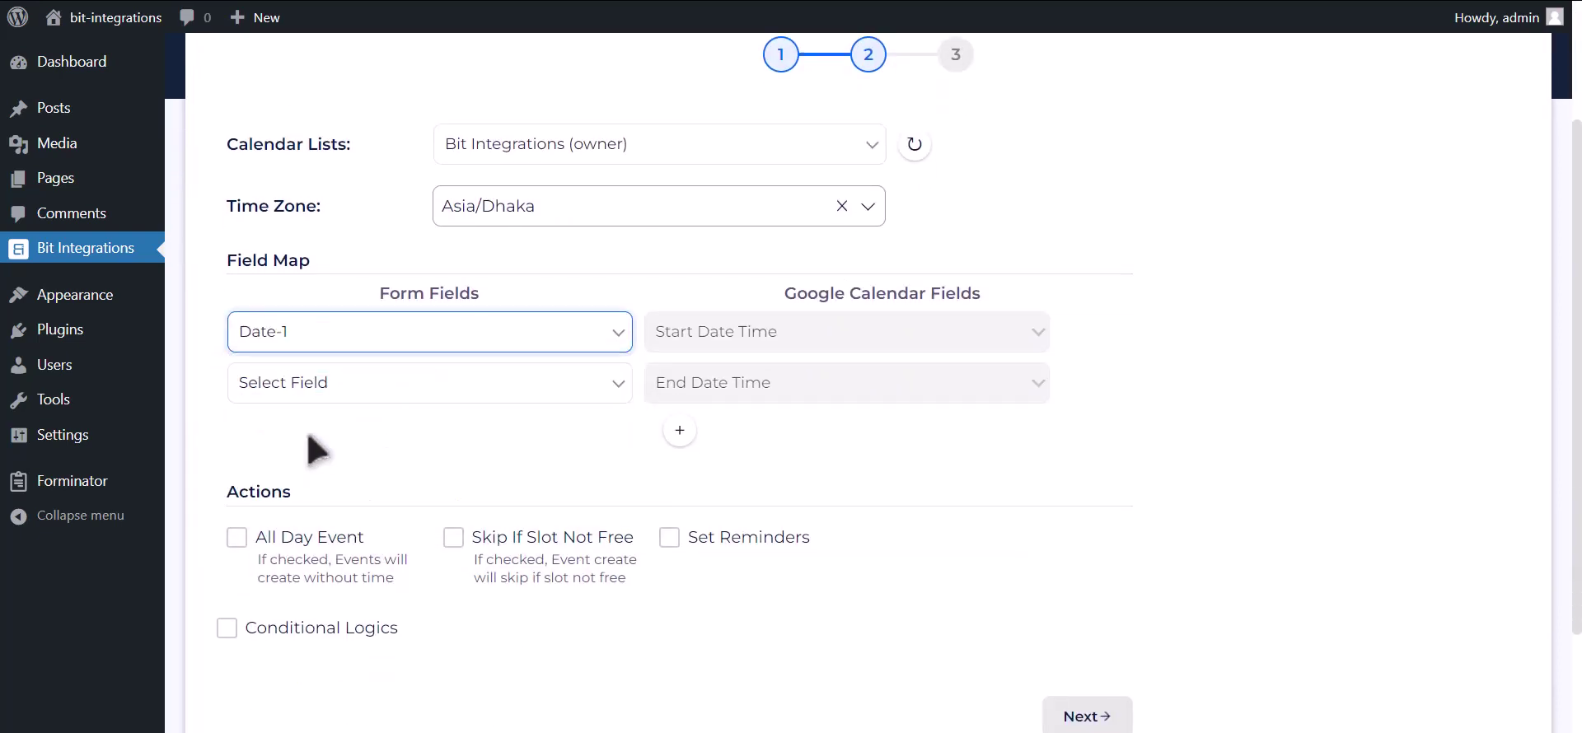
left_click(619, 387)
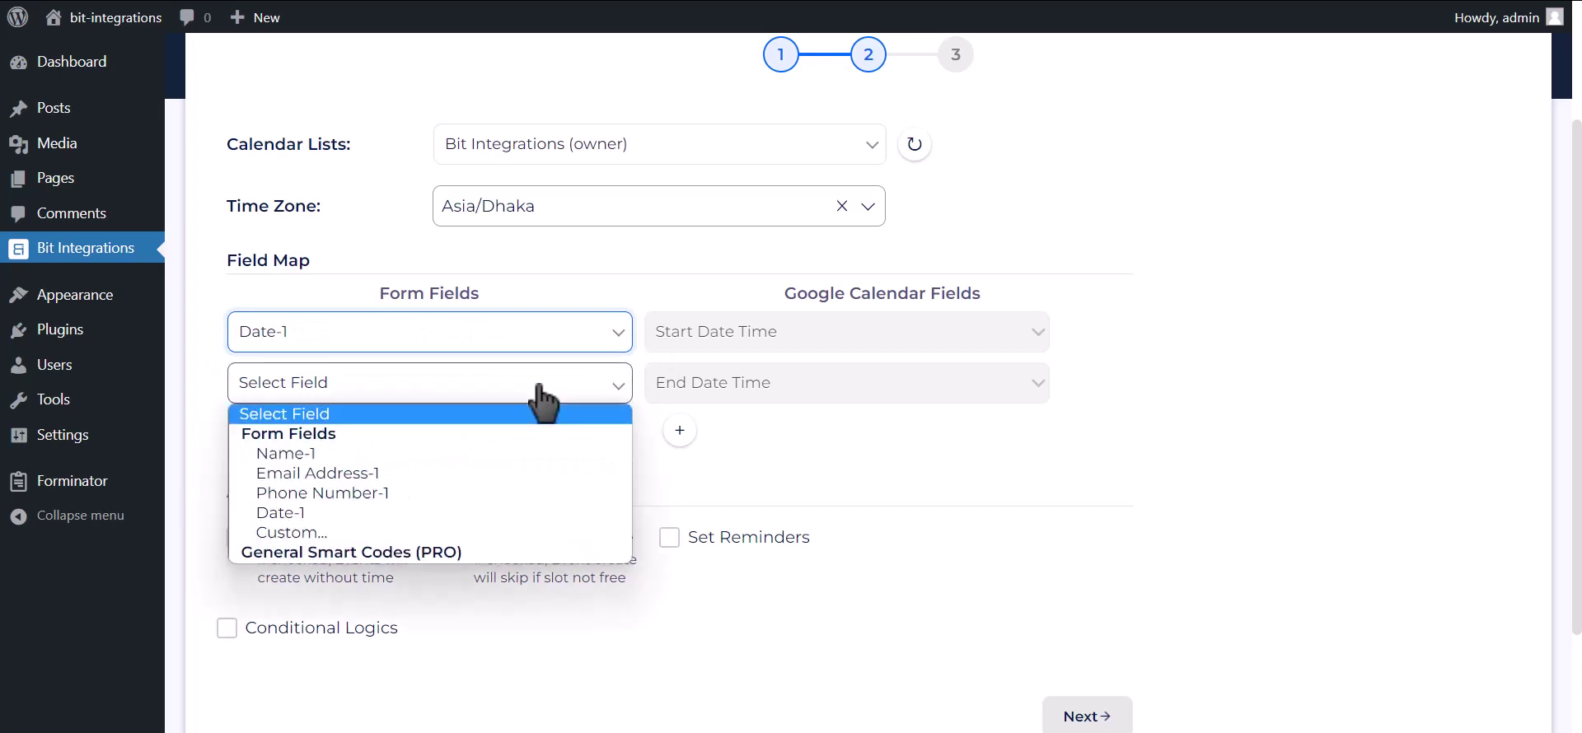
left_click(346, 514)
left_click(680, 430)
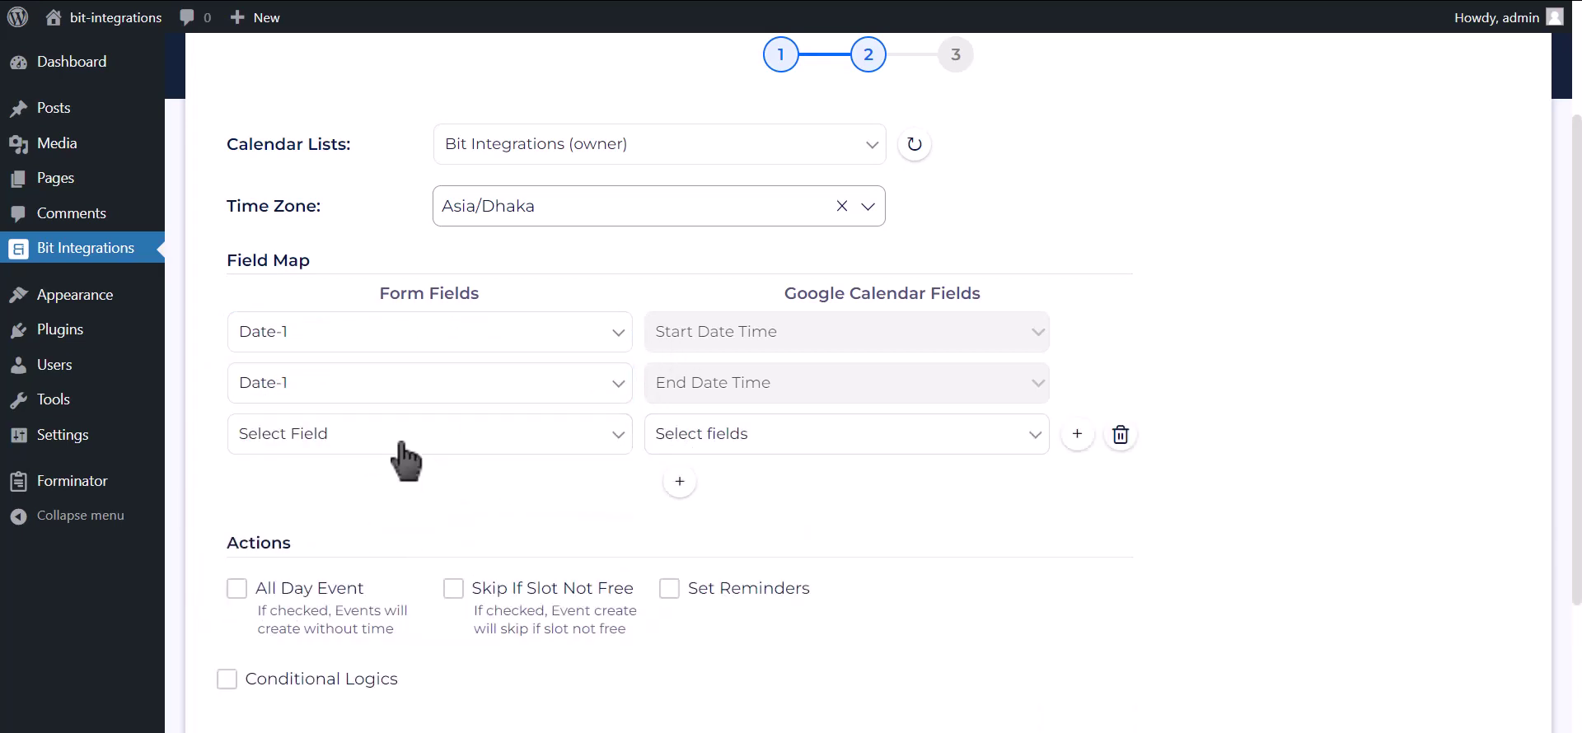
left_click(404, 449)
left_click(453, 521)
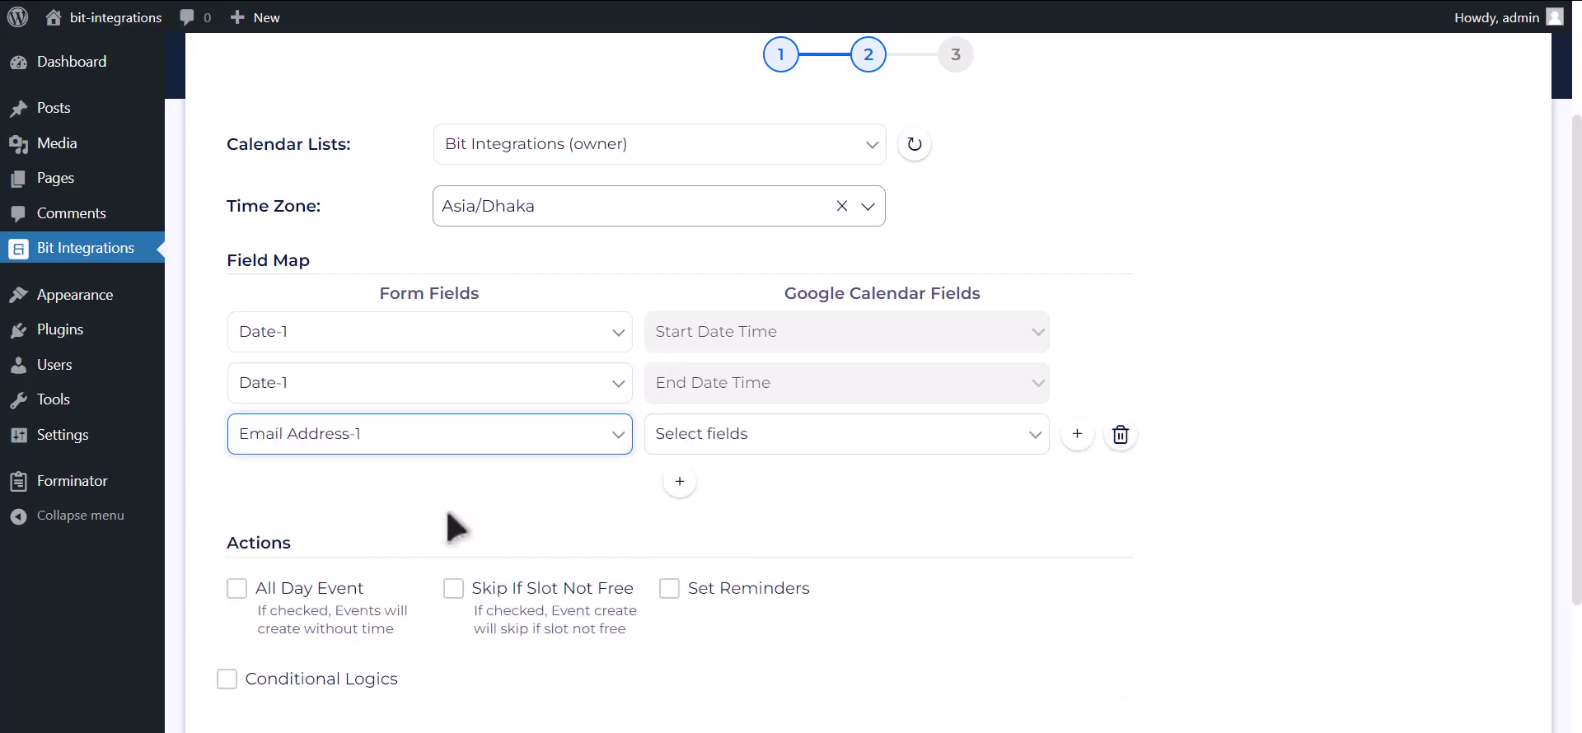
left_click(675, 449)
left_click(690, 528)
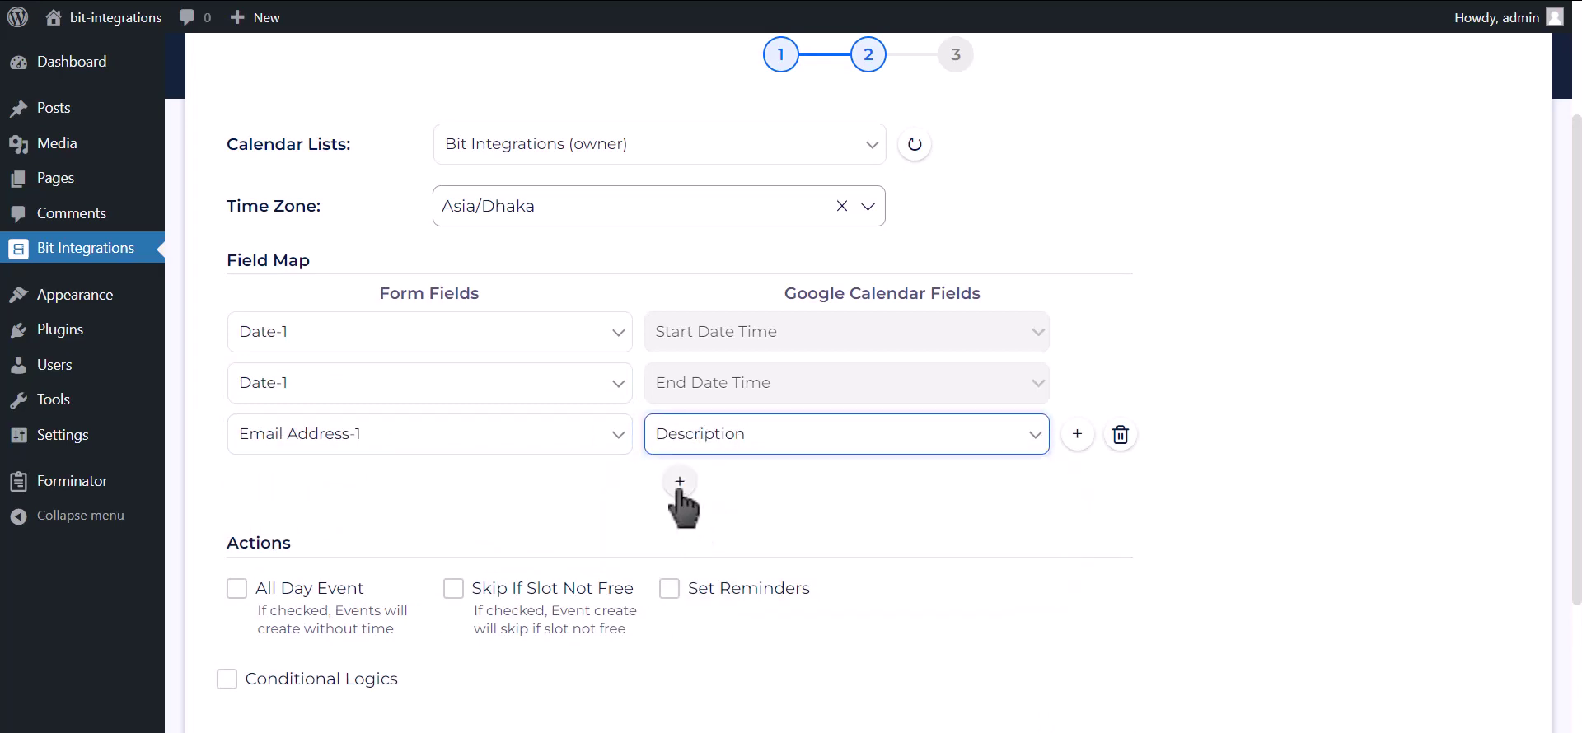
Step: Map Name-1 to the event Title and Phone Number-1 to Description
left_click(680, 482)
left_click(396, 490)
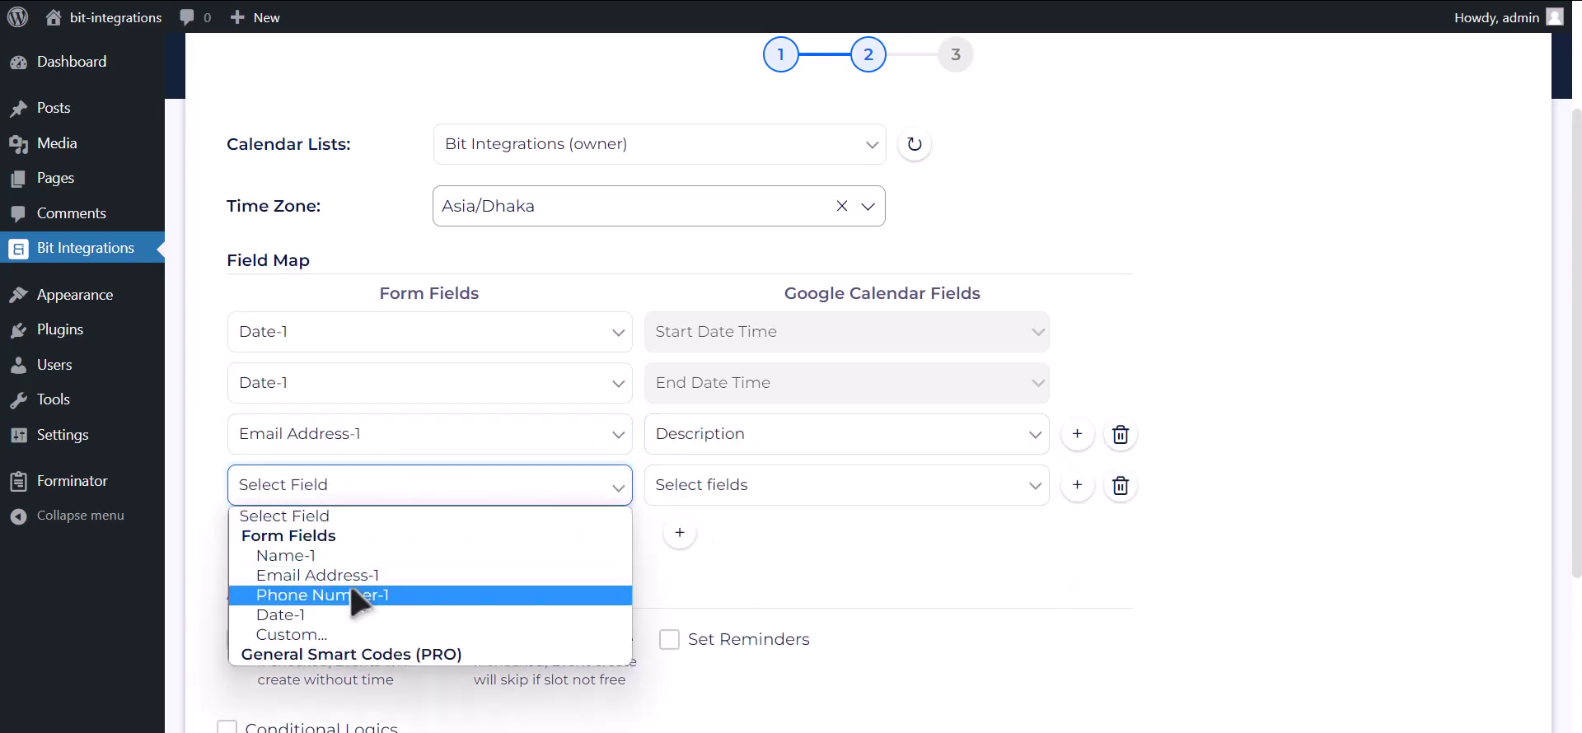
left_click(362, 555)
left_click(722, 497)
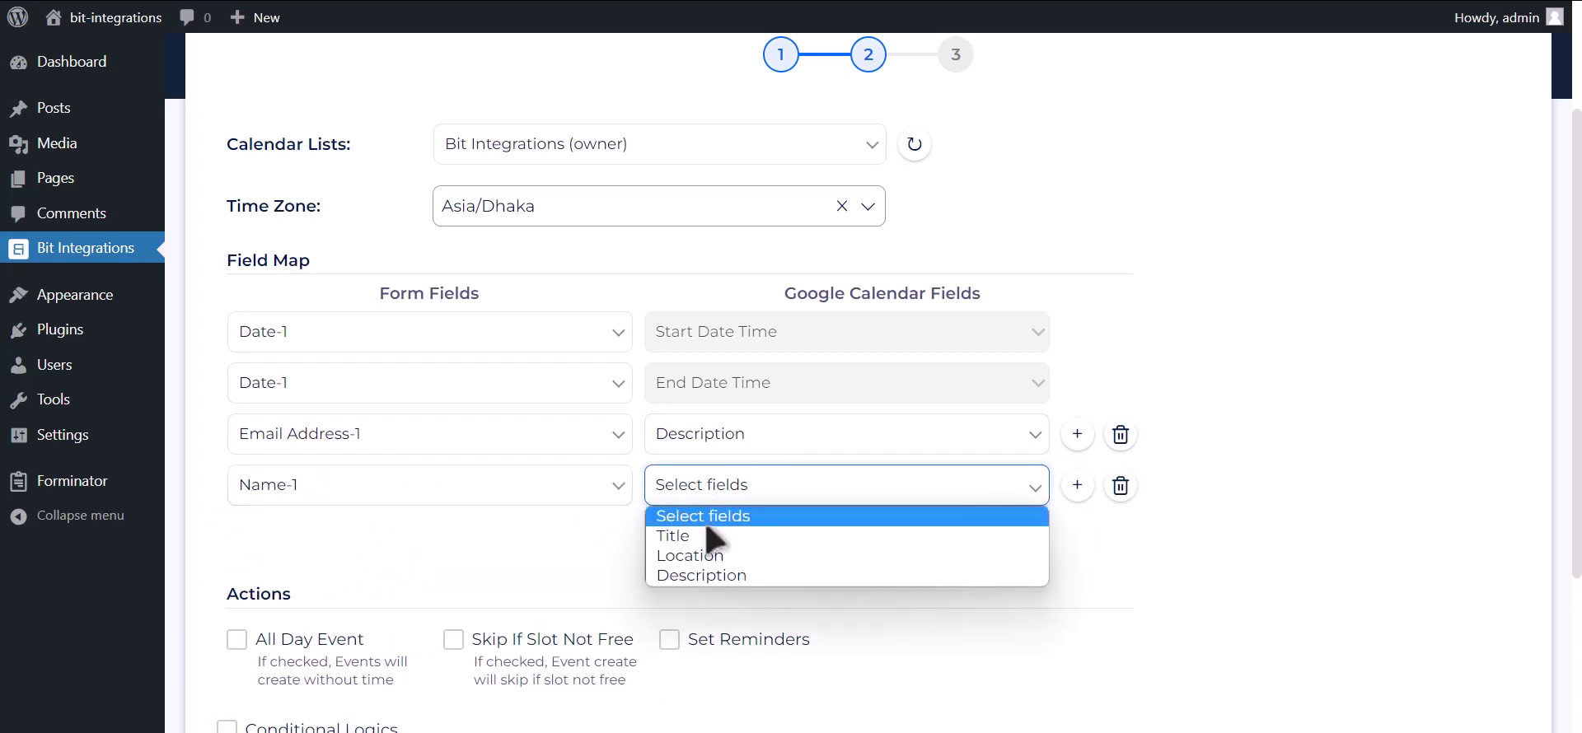
left_click(696, 536)
left_click(680, 532)
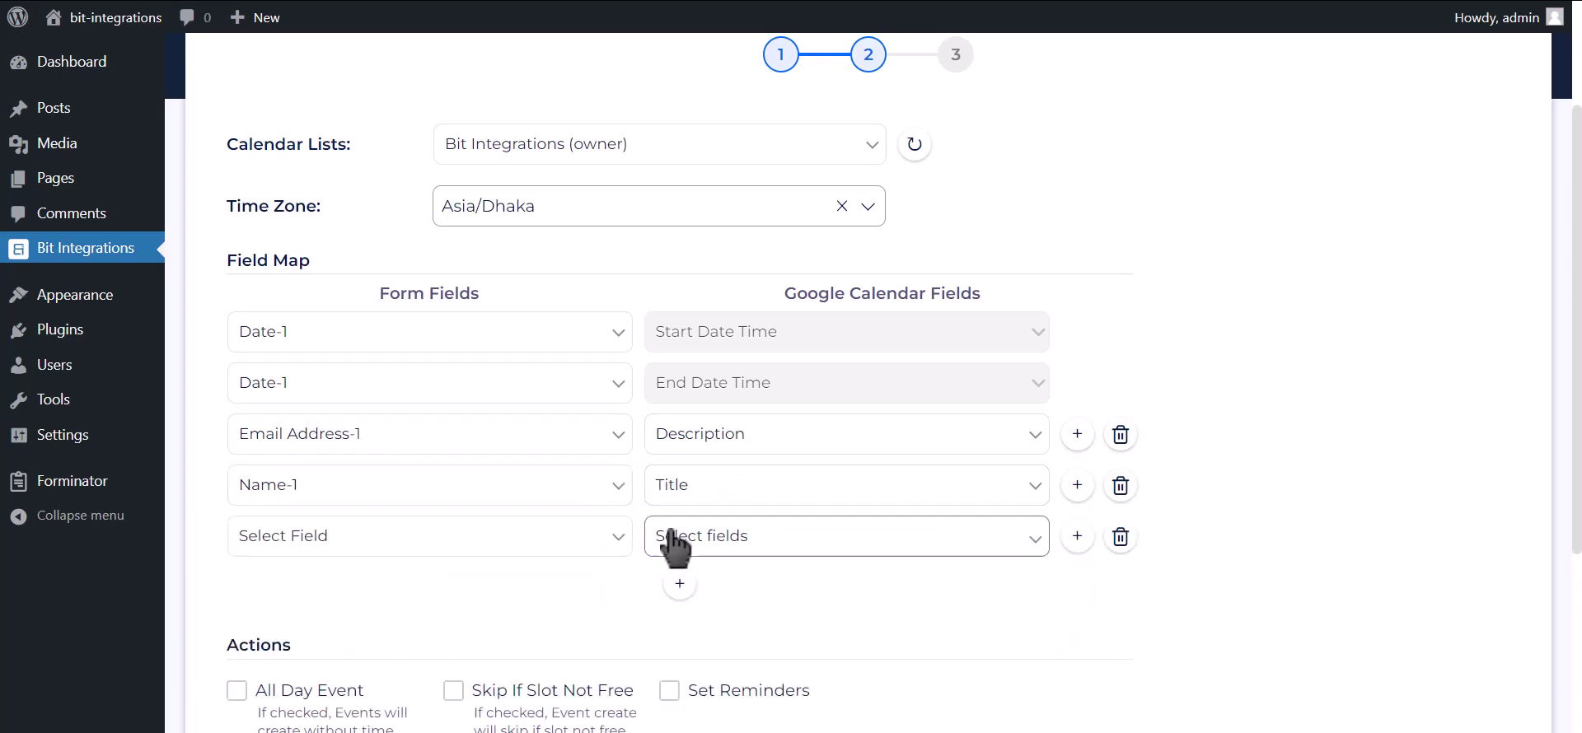
left_click(404, 541)
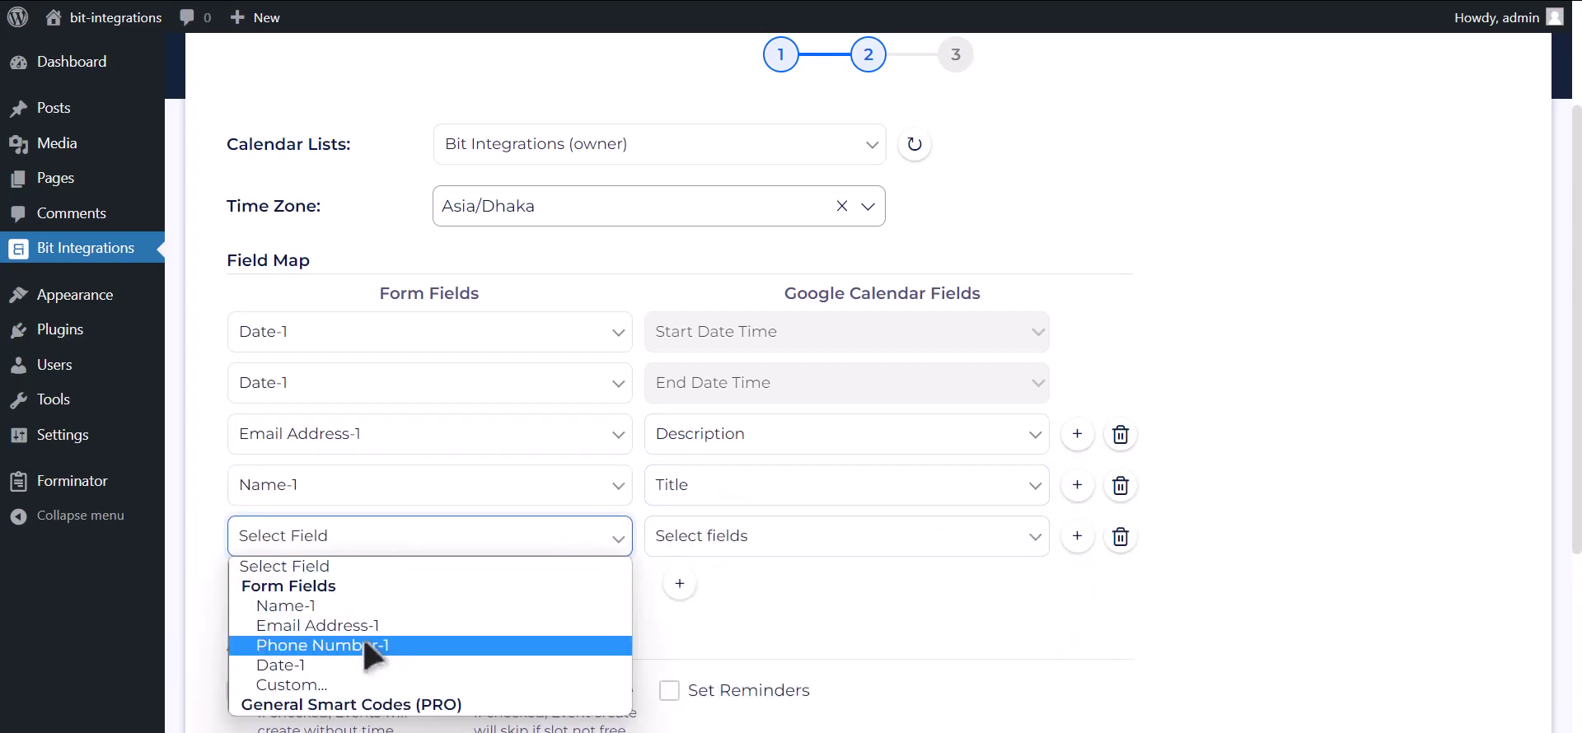
left_click(369, 645)
left_click(738, 540)
left_click(706, 626)
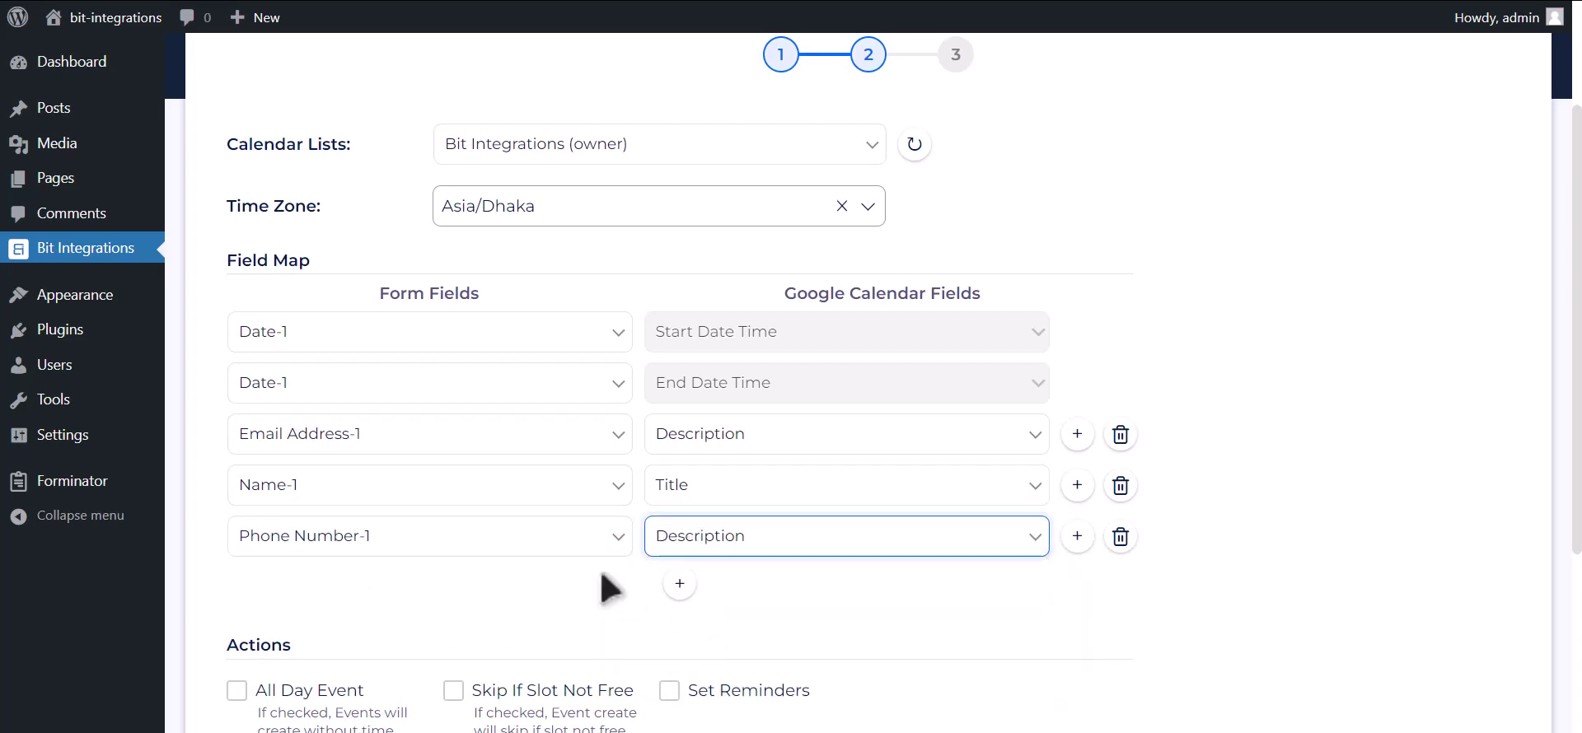
Step: Tick All Day Event, then finish and save the integration
scroll(575, 576, "down", 2)
left_click(303, 519)
scroll(303, 528, "down", 2)
left_click(1085, 582)
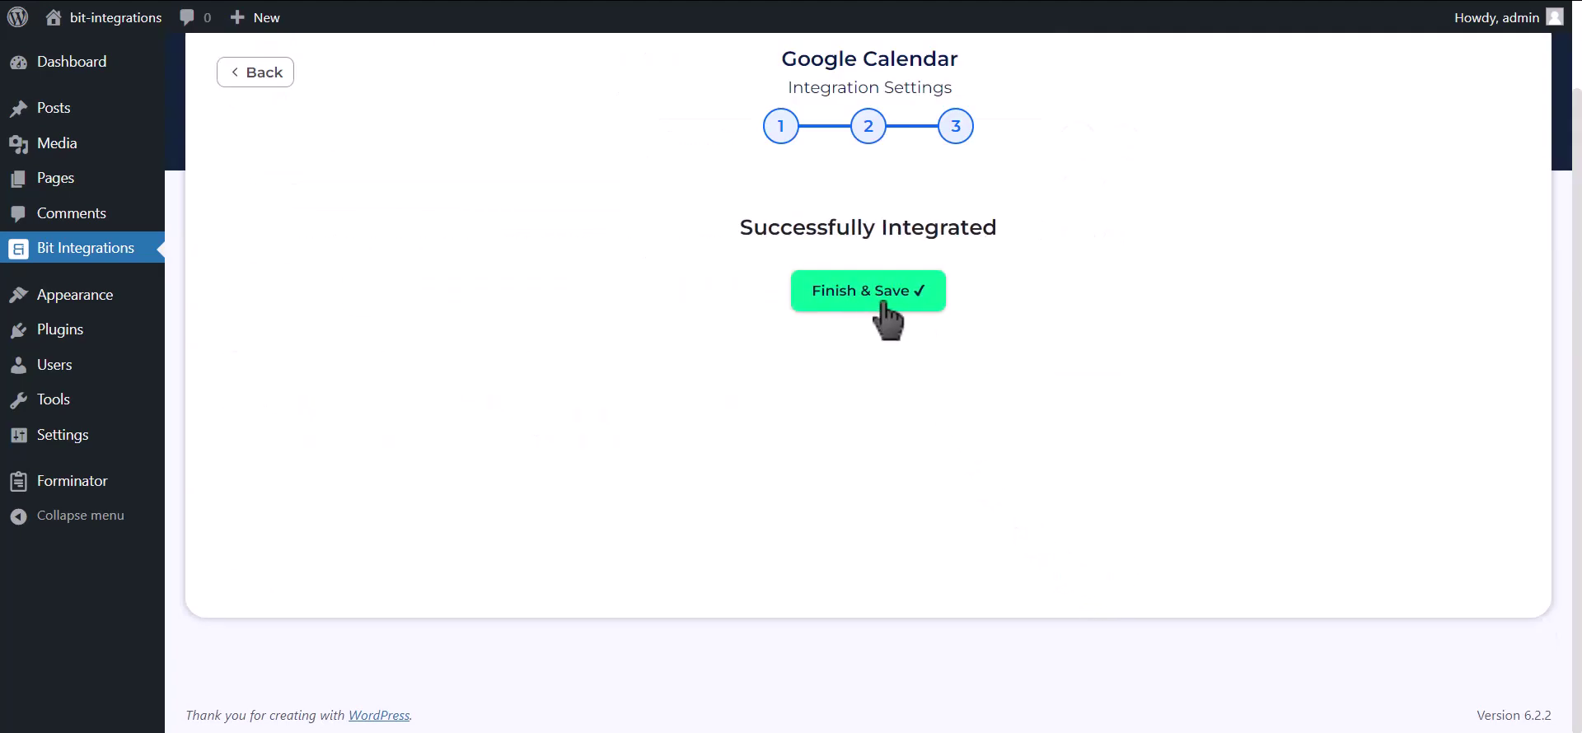
left_click(883, 305)
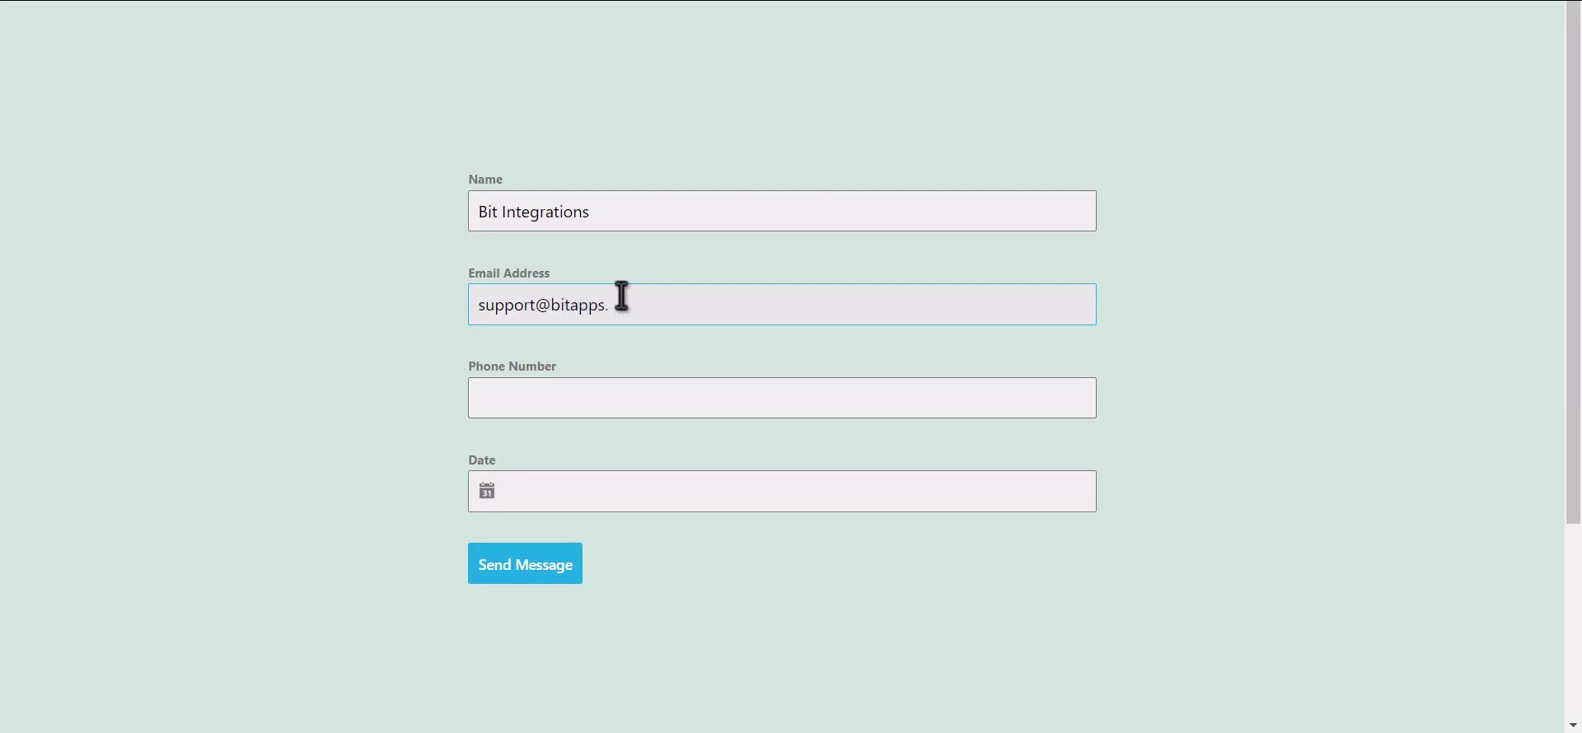
Step: Enter the phone number, pick June 13, 2023 as the date, and send the form
left_click(603, 399)
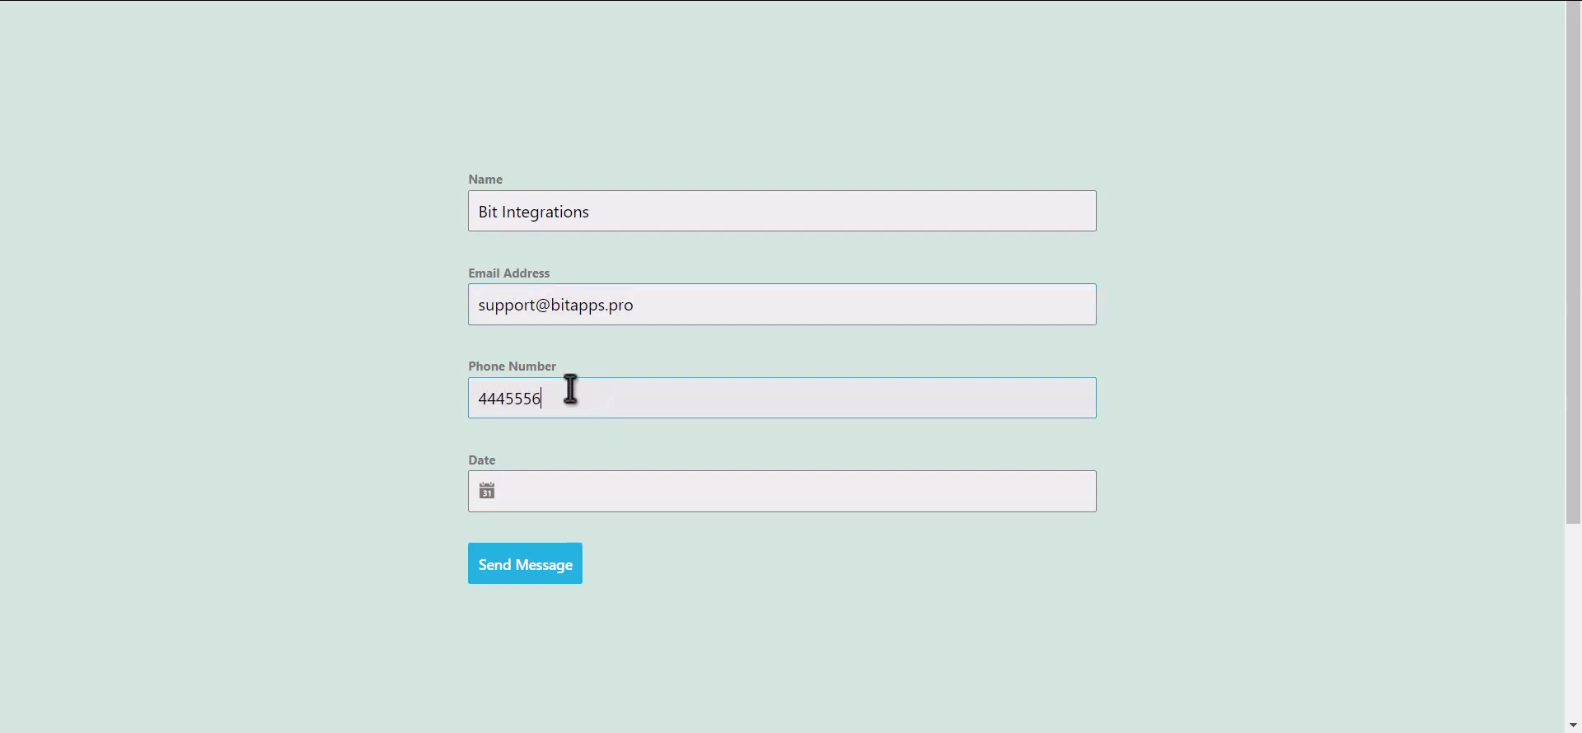
left_click(557, 490)
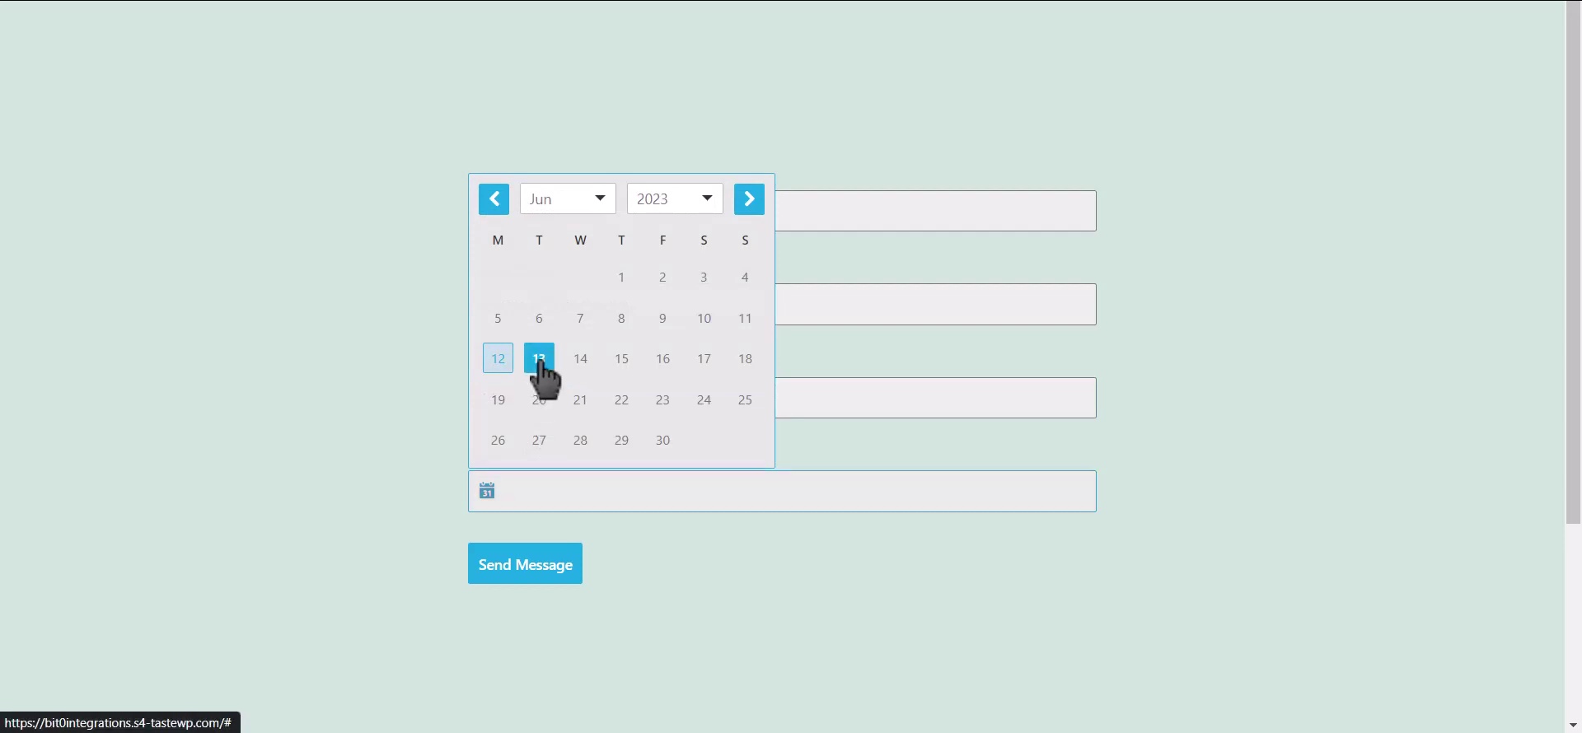
left_click(539, 361)
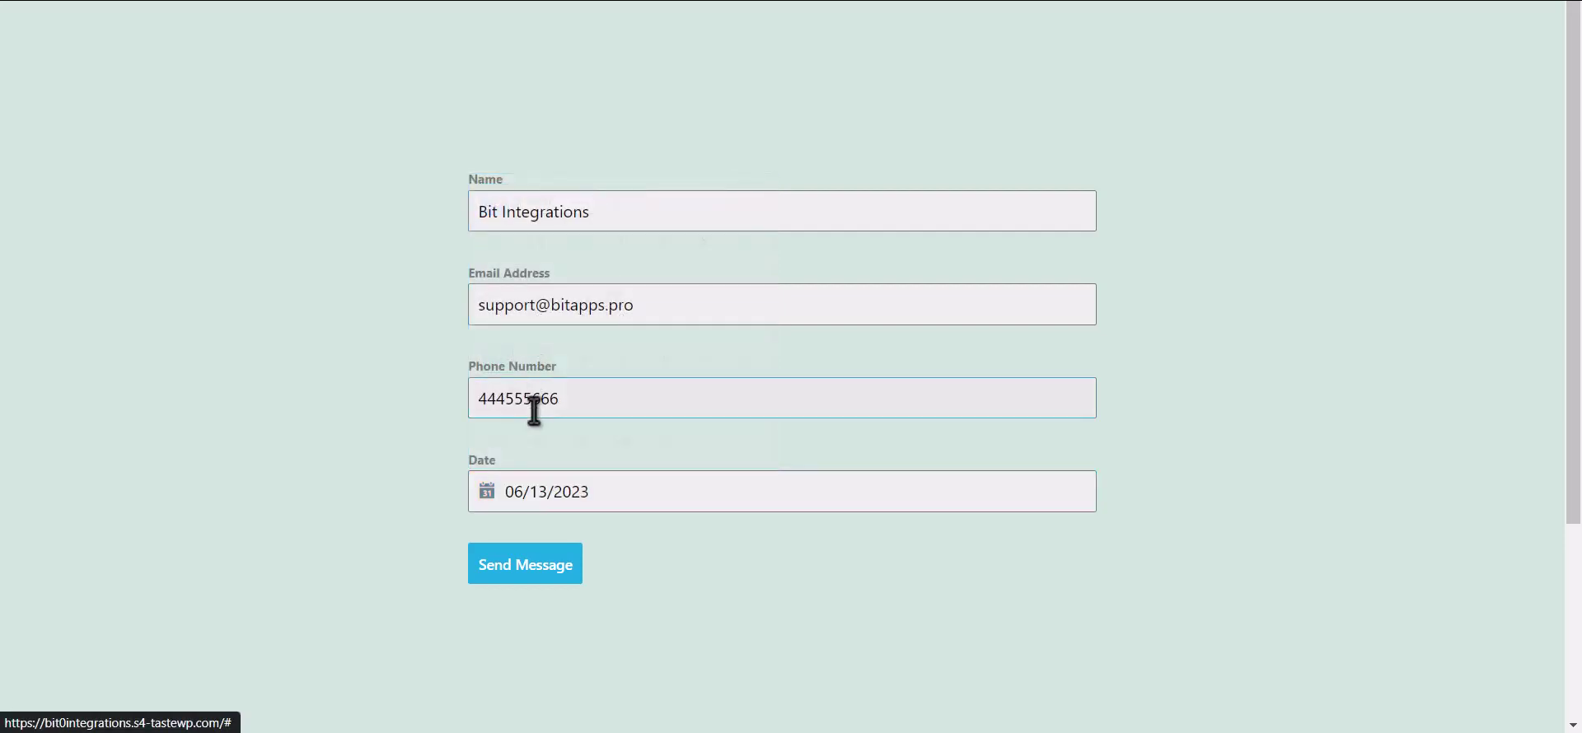
left_click(550, 568)
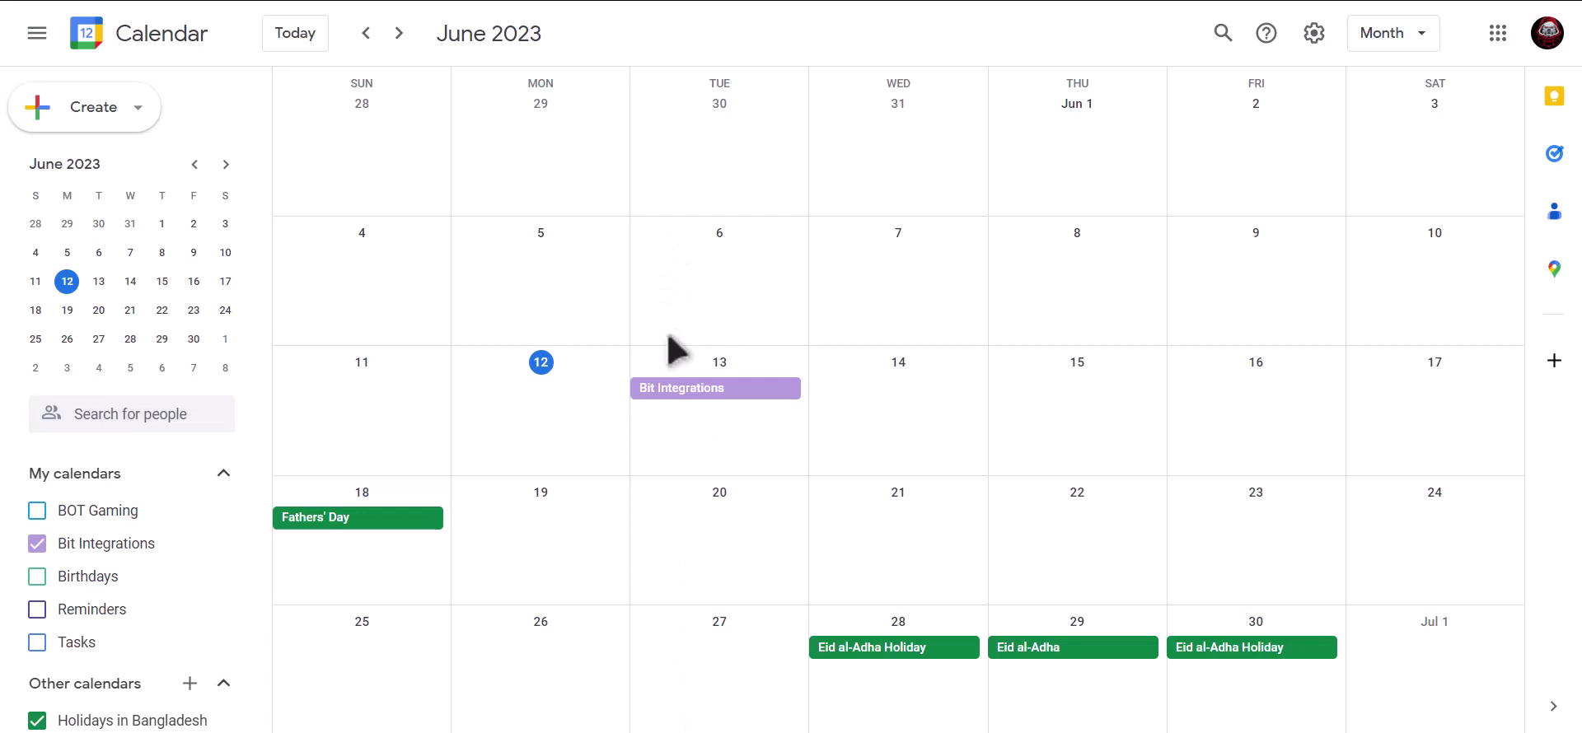
Step: Open the Bit Integrations event on June 13 in the month view to see its details
left_click(774, 416)
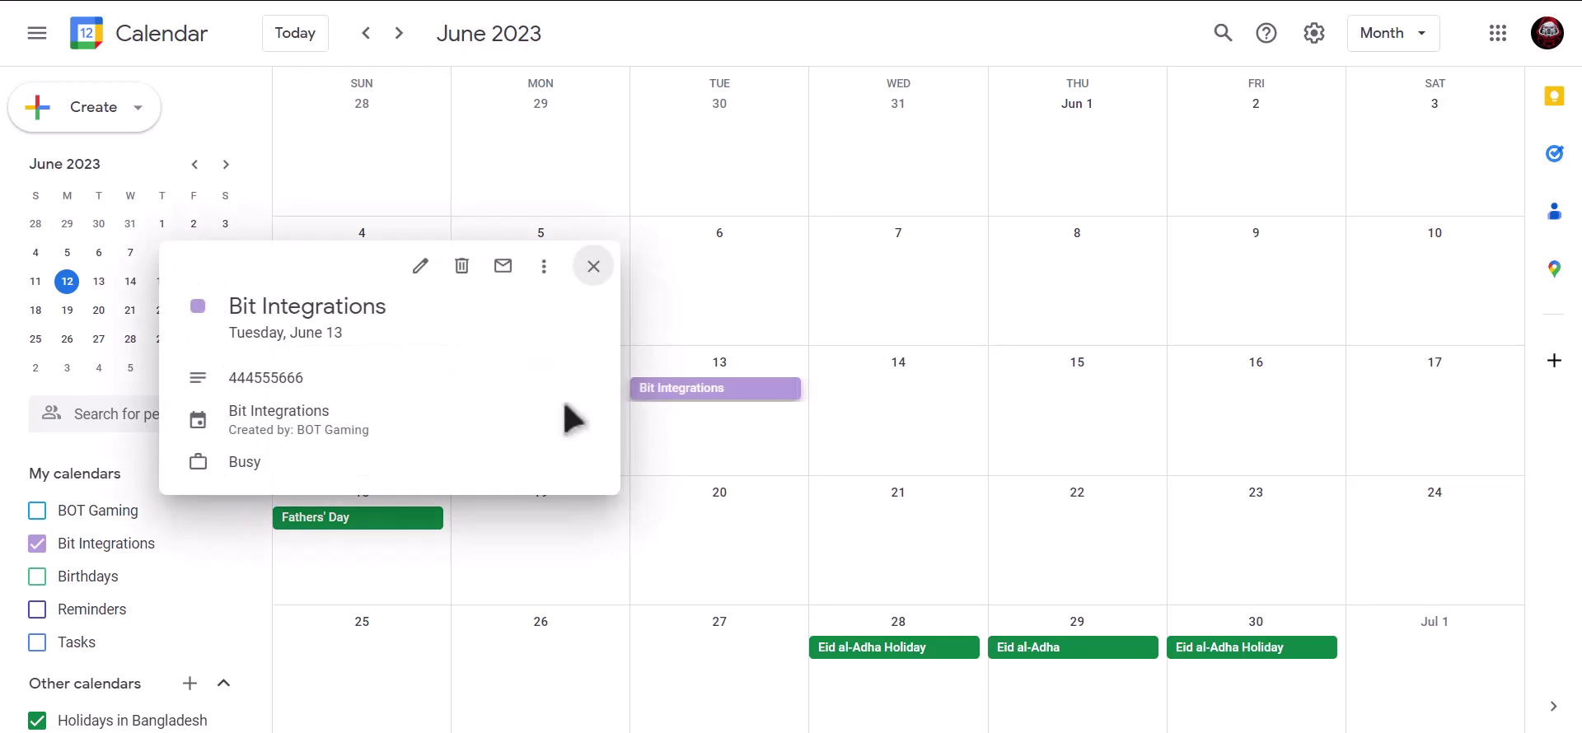